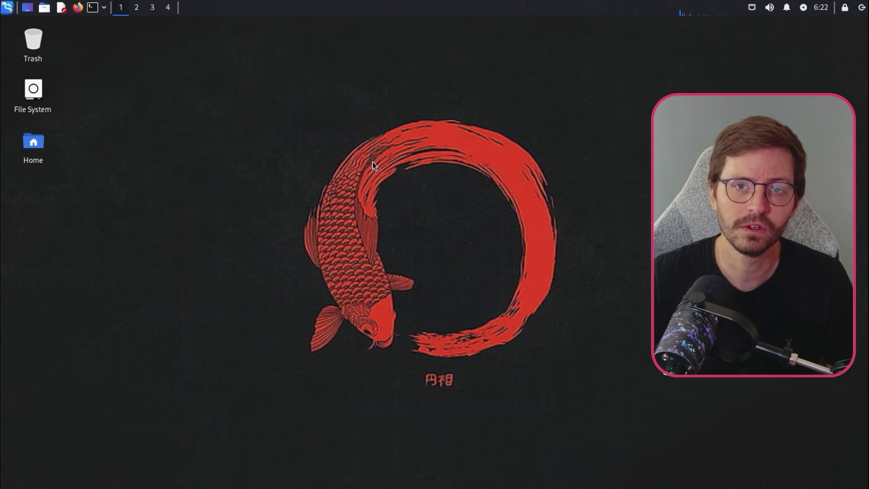
Switch to workspace 2 showing the AppSecExplained/frontend-chall-weather-app GitHub repository
key(super+2)
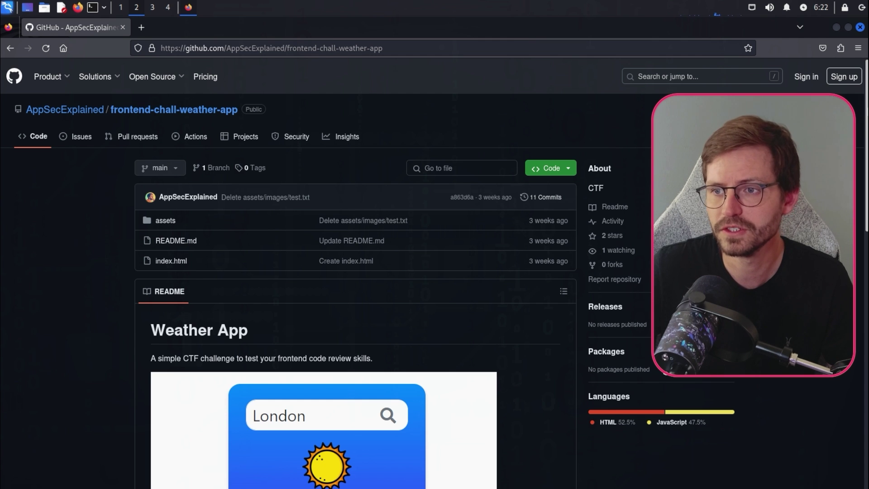
scroll(207, 129, down, 2)
scroll(207, 129, up, 2)
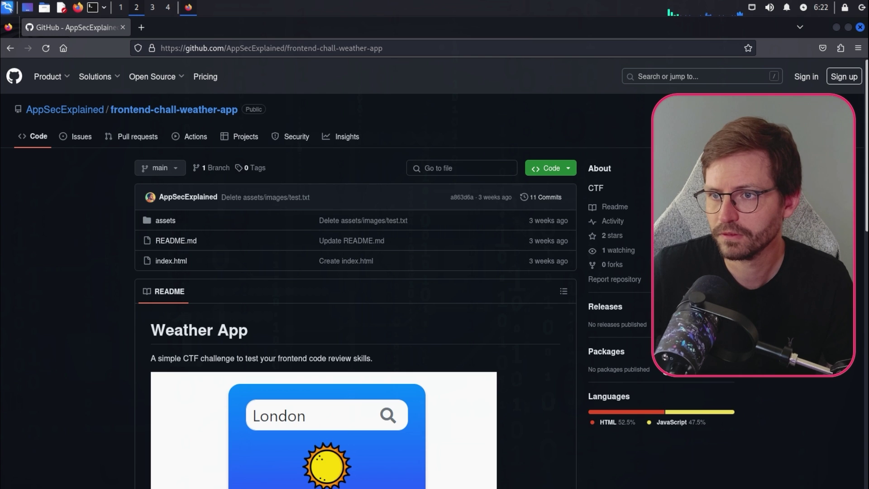
drag(866, 101, 856, 380)
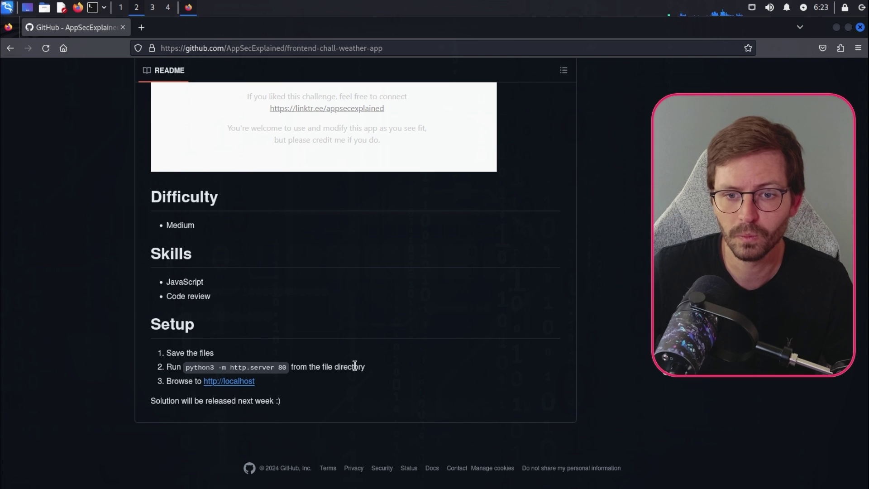
scroll(473, 348, up, 10)
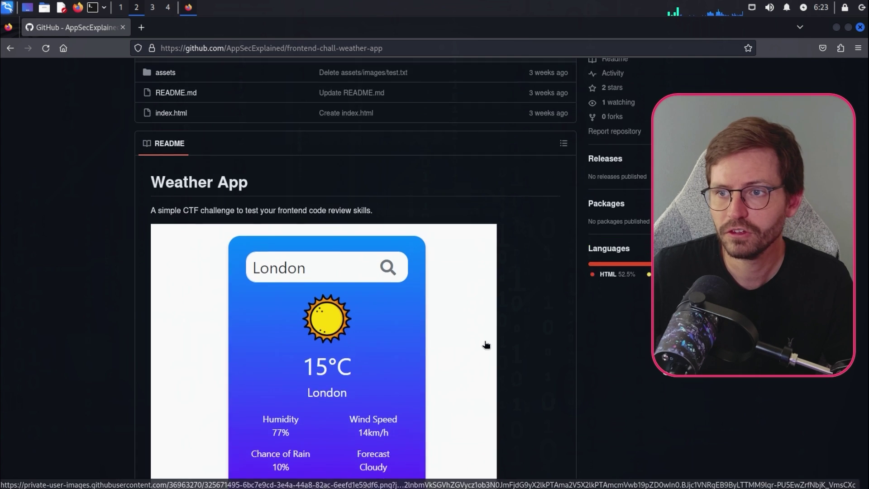
Copy the repository's HTTPS clone URL from the green Code menu
click(550, 168)
click(561, 235)
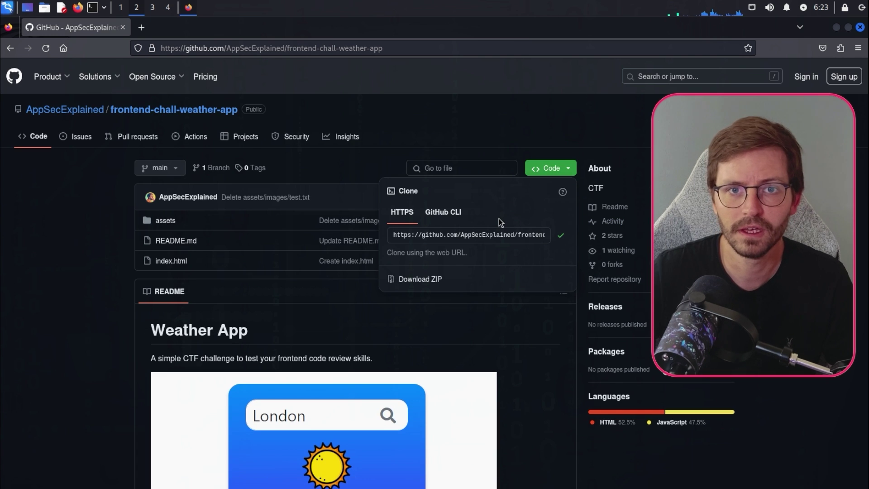
key(super+1)
Launch a terminal and git clone the weather-app repository into /tmp
key(super)
text(terminal)
key(Return)
text(cd /tmp)
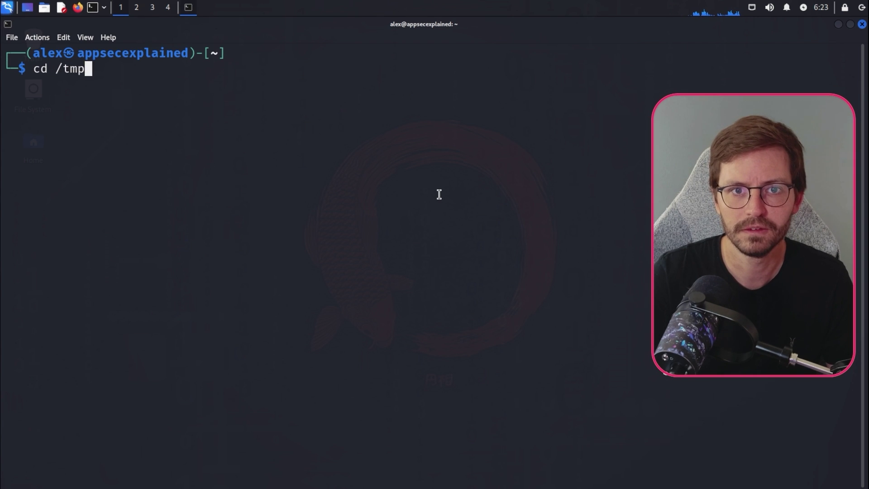
key(Return)
text(git clone)
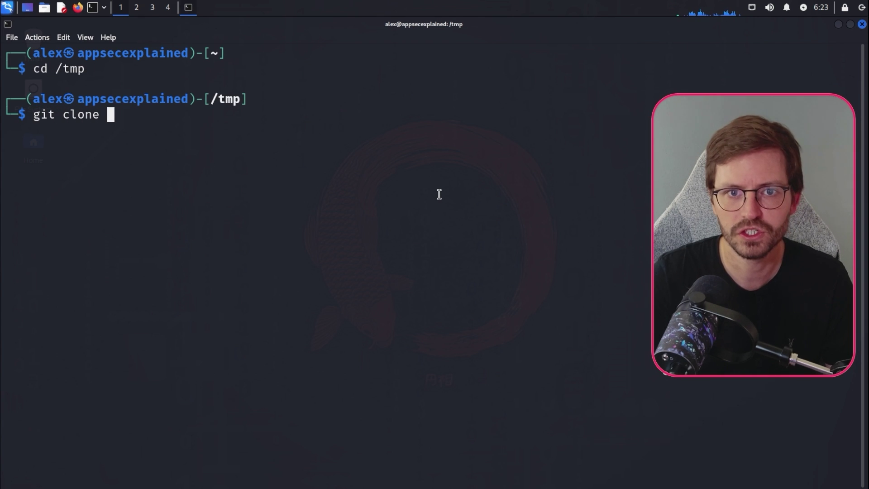
text(https://github.com/AppSecExplained/frontend-chall-weather-app.git)
key(Return)
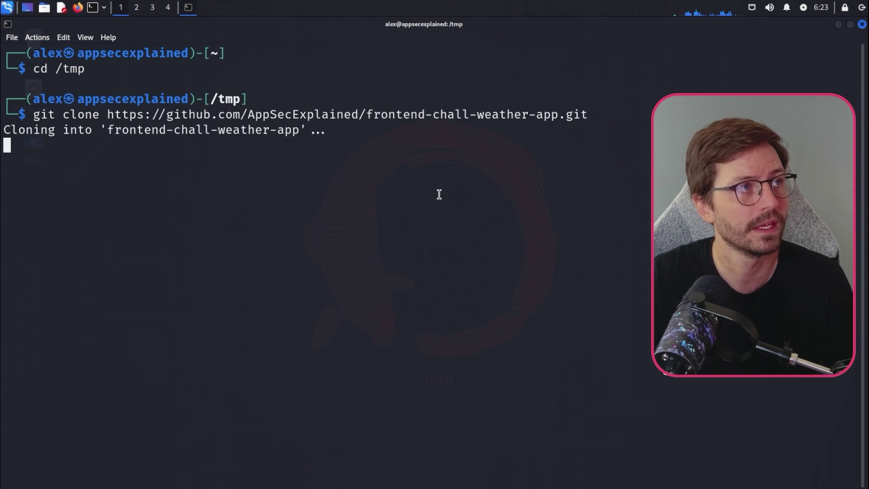
text(cd fron)
Enter the cloned repo and list its files: index.html, assets and README
key(Tab)
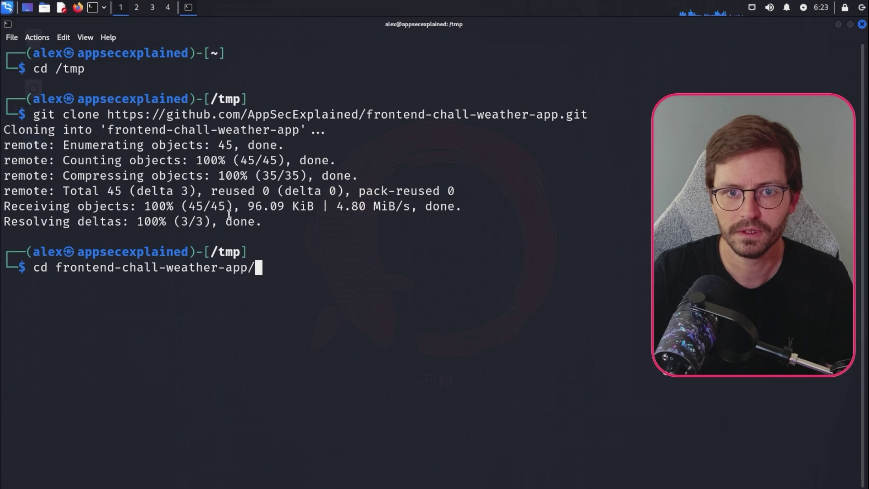
key(Return)
text(ls)
key(Return)
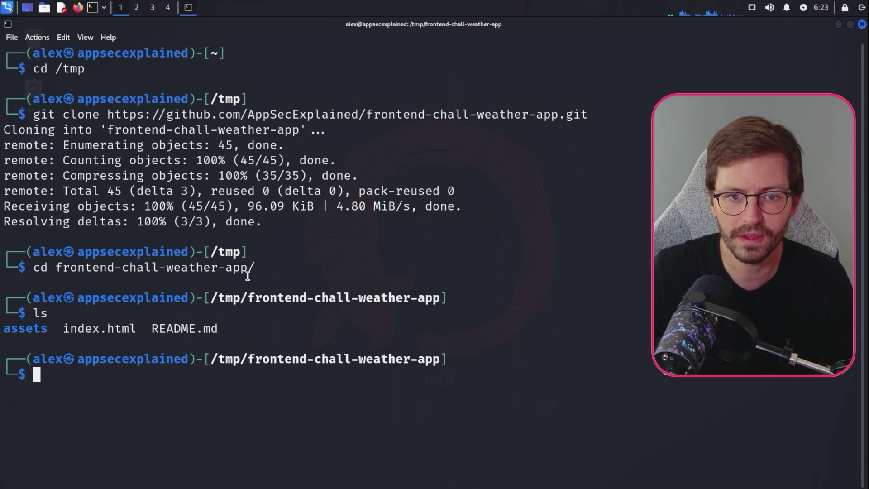
drag(79, 329, 136, 329)
drag(6, 329, 37, 329)
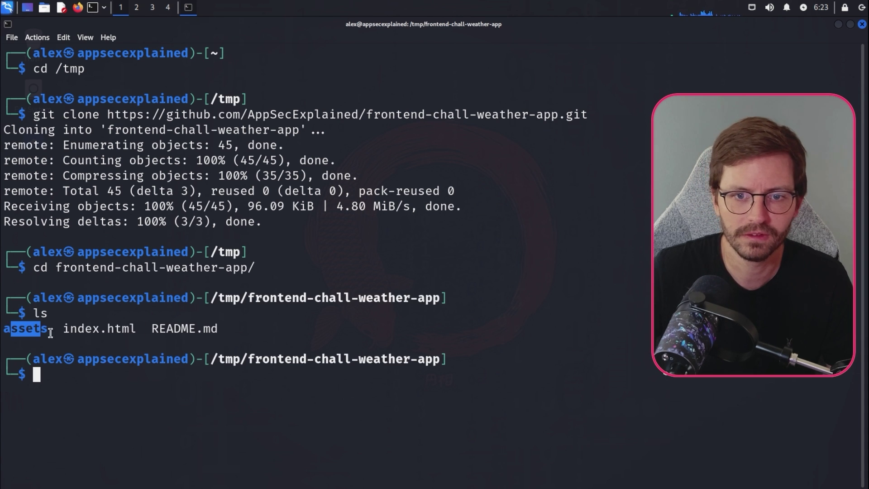
drag(152, 329, 196, 329)
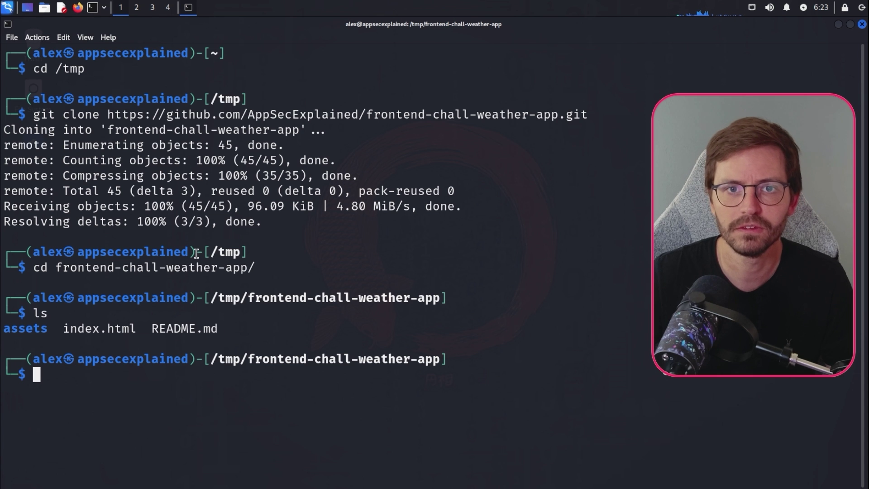
Copy 'python3 -m http.server 80' from the README and start the server
key(super+2)
scroll(374, 304, down, 10)
scroll(286, 325, down, 3)
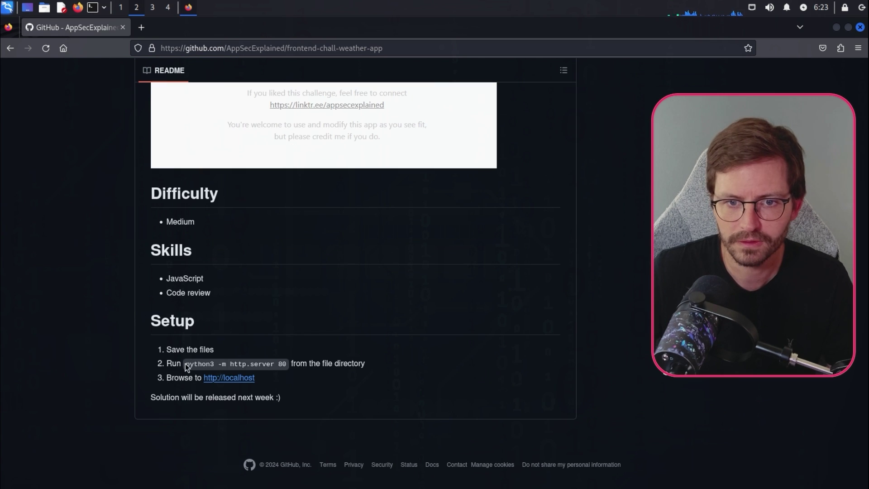
drag(187, 363, 286, 363)
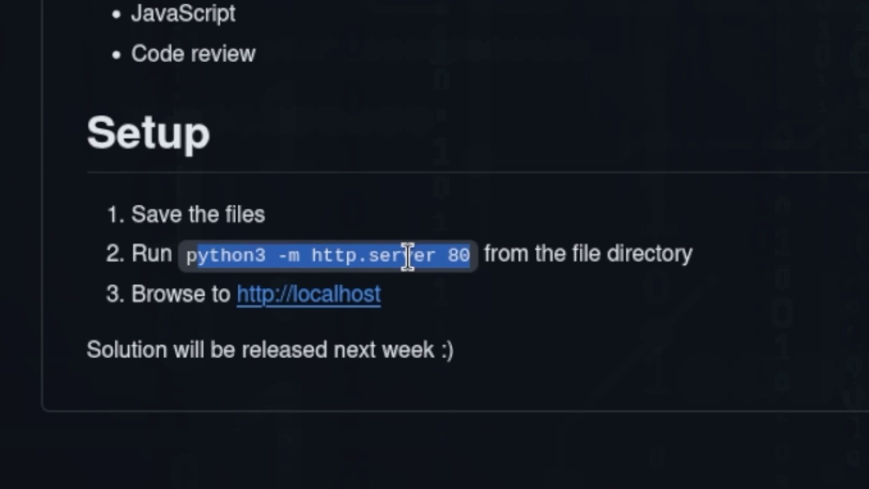
click(408, 257)
drag(470, 254, 201, 254)
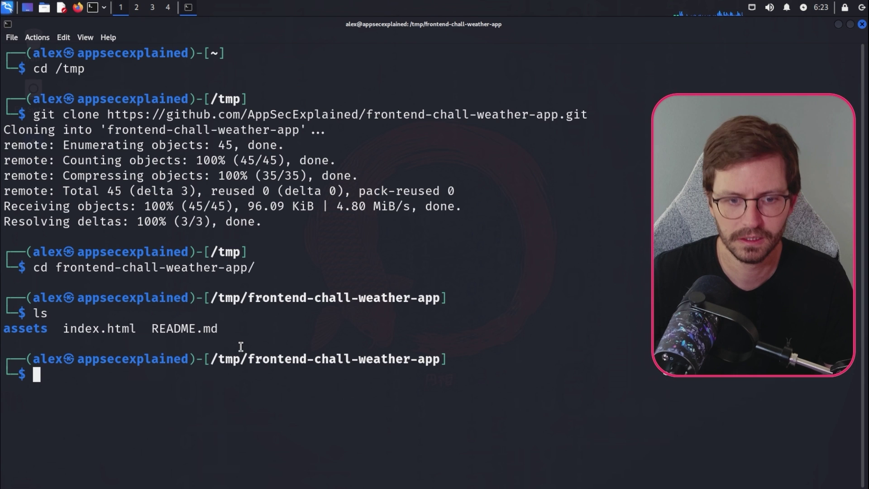
text(python3 -m http.server 80)
key(Return)
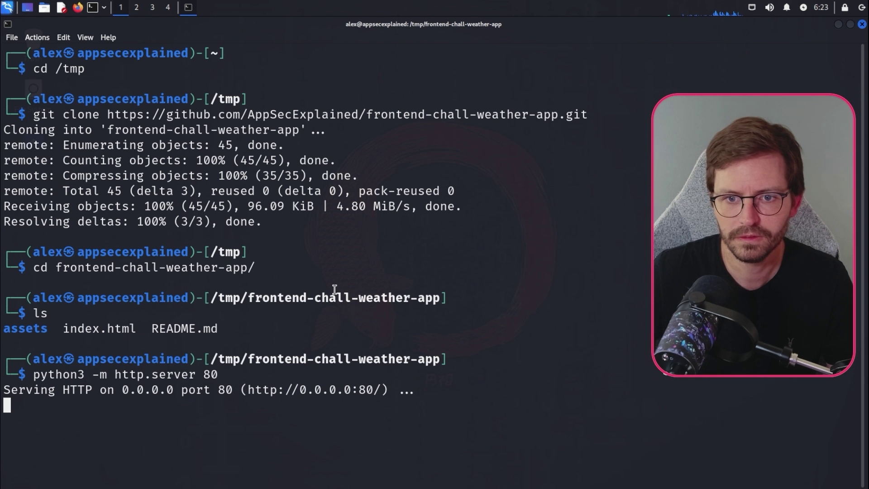
ctrl+click(293, 392)
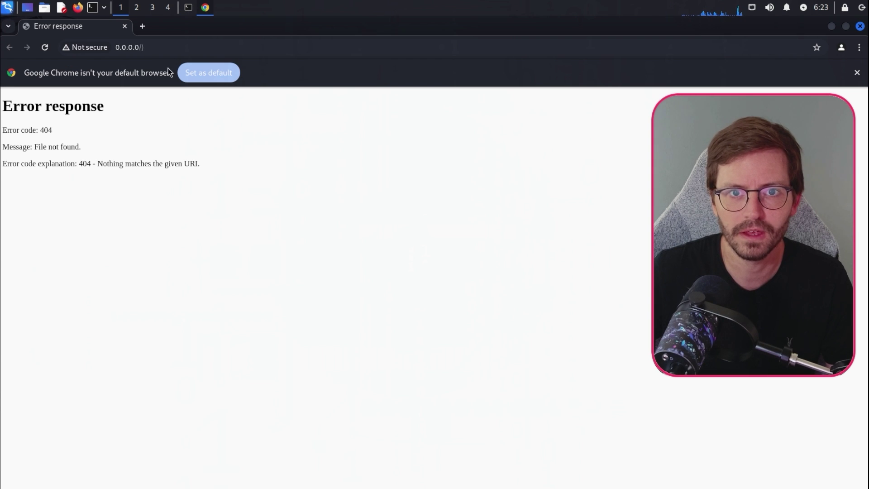
Load 0.0.0.0 without the trailing slash in Chrome, then close Chrome
click(146, 47)
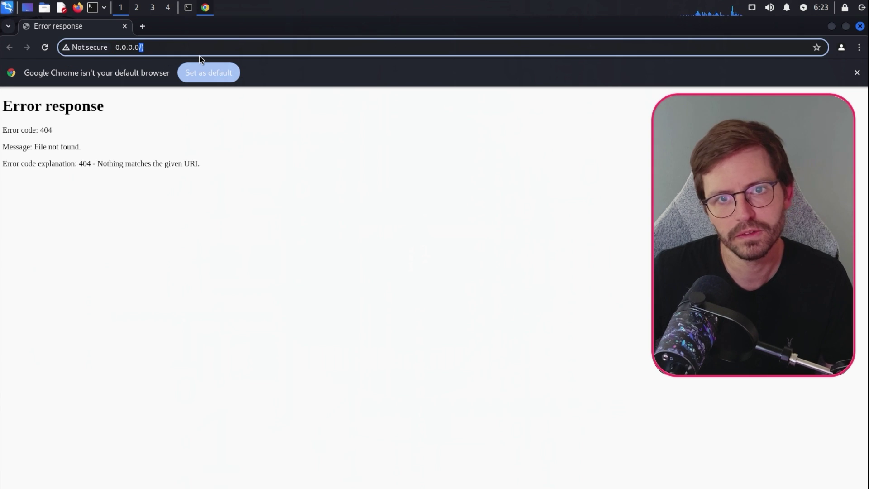
key(BackSpace)
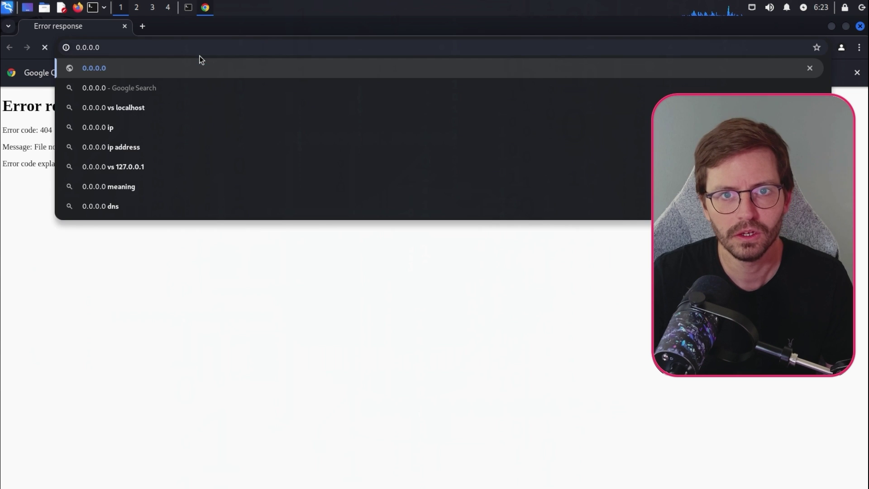
key(Return)
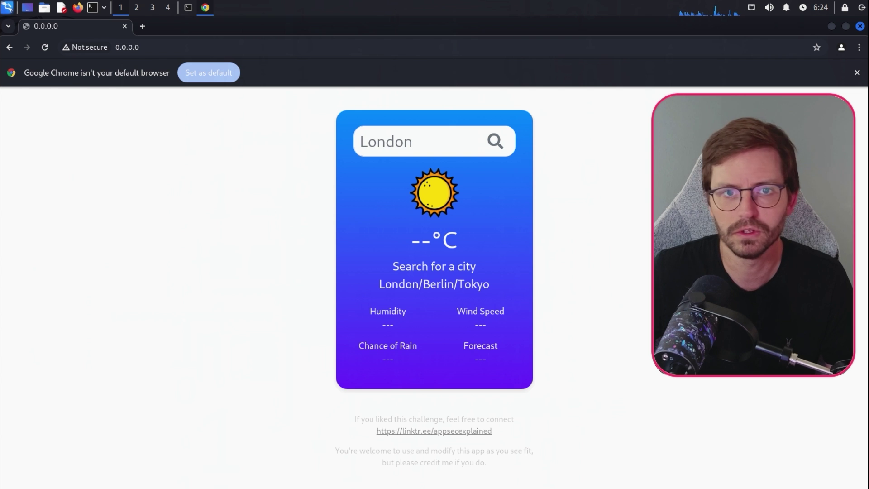
click(860, 30)
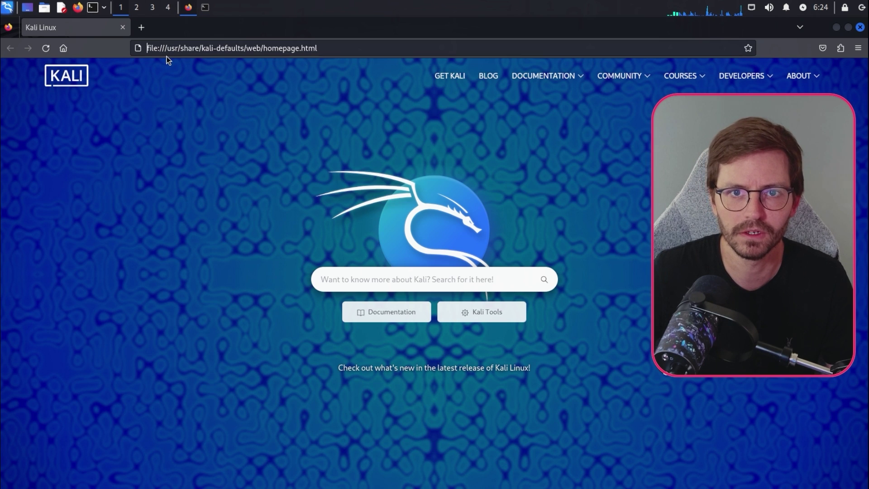
click(168, 49)
text(http://)
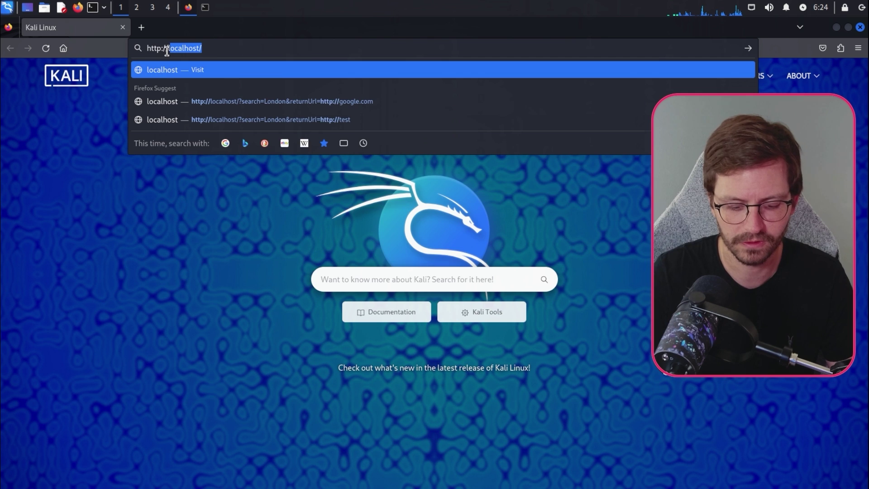
text(localh)
key(Return)
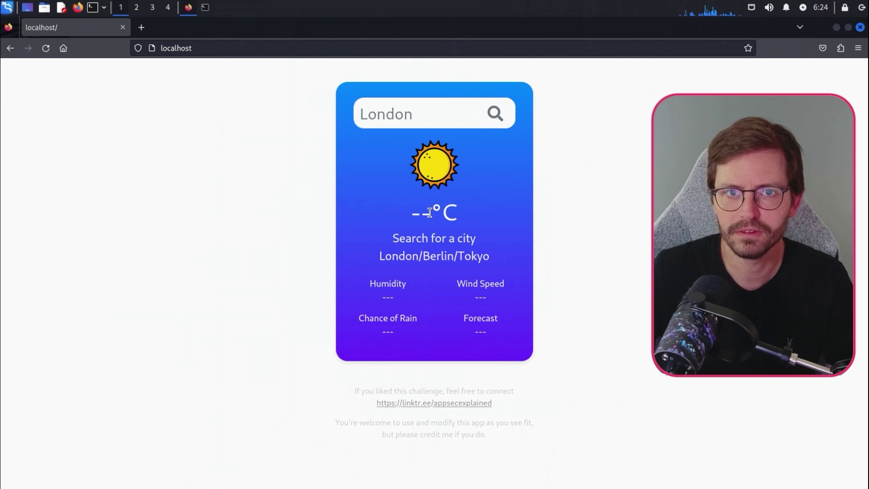
key(ctrl+u)
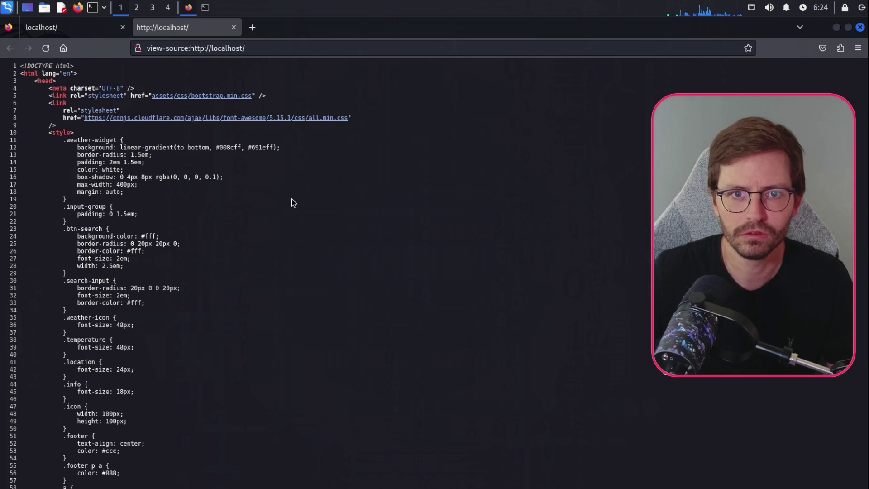
mouse_move(867, 117)
mouse_down()
mouse_move(863, 407)
mouse_move(863, 82)
mouse_up()
middle_click(187, 30)
Search the weather app for London, which shows 15°C
click(452, 112)
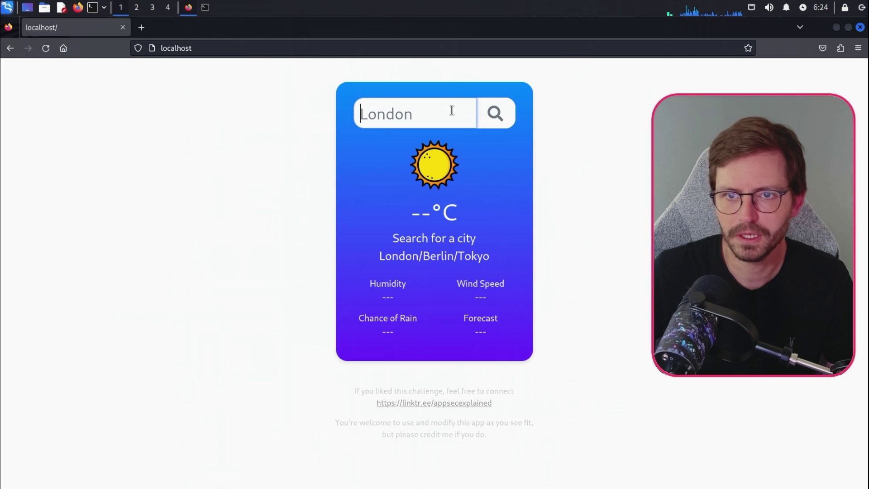
text(Lond)
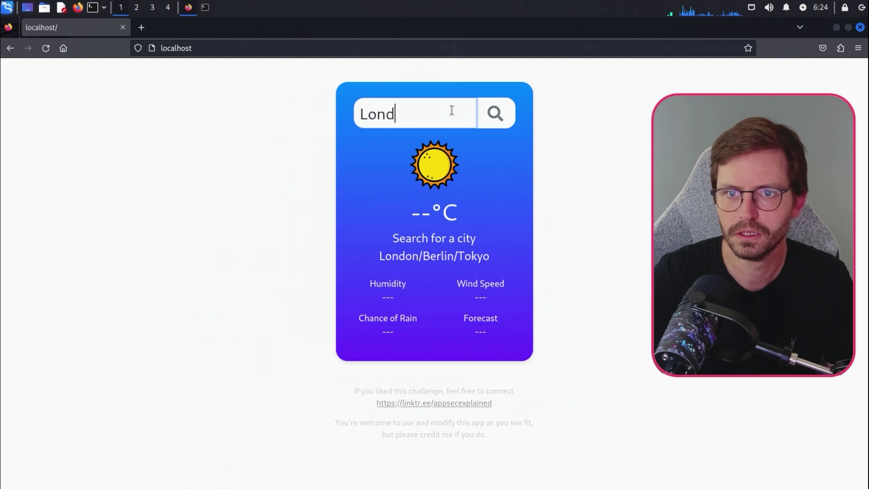
text(on)
click(495, 114)
drag(404, 212, 482, 206)
click(515, 211)
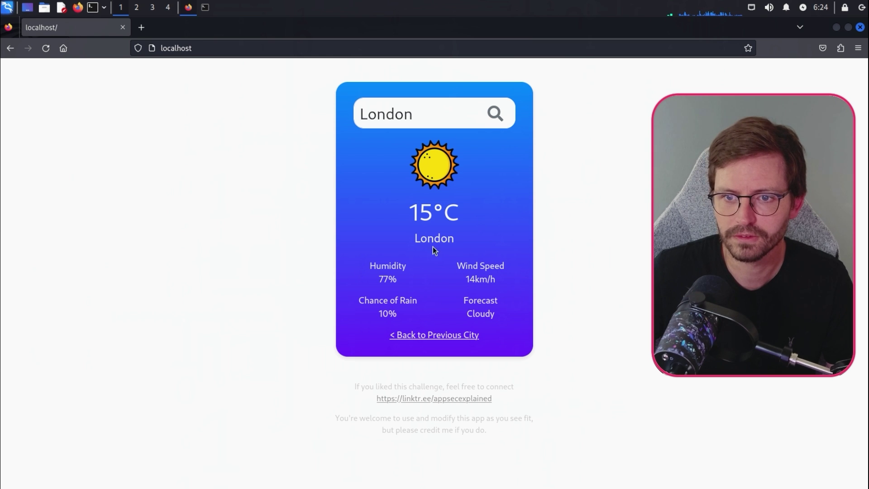
Search Tokyo, then reload localhost/?search=London without the returnUrl parameter
triple_click(390, 113)
text(Tokyo)
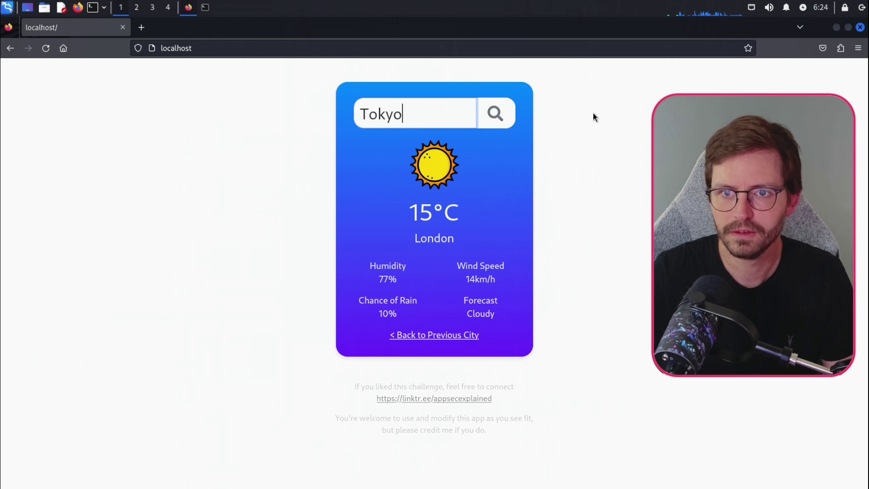
click(495, 113)
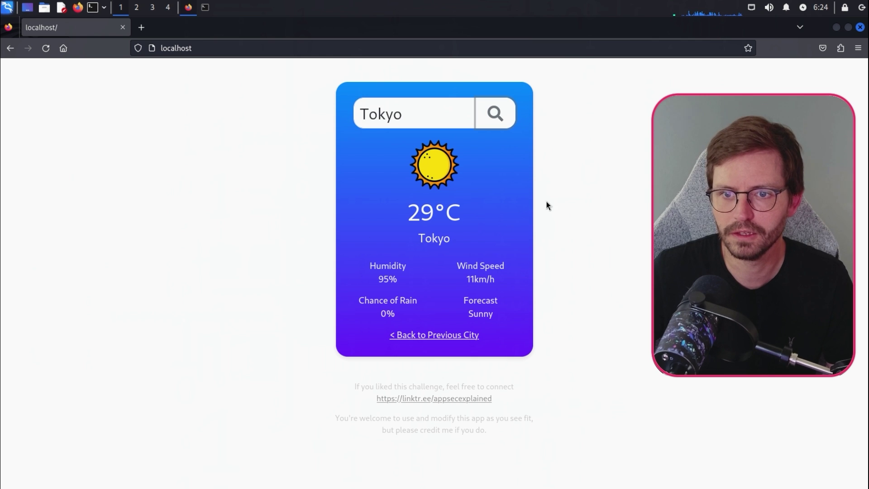
click(430, 339)
click(232, 48)
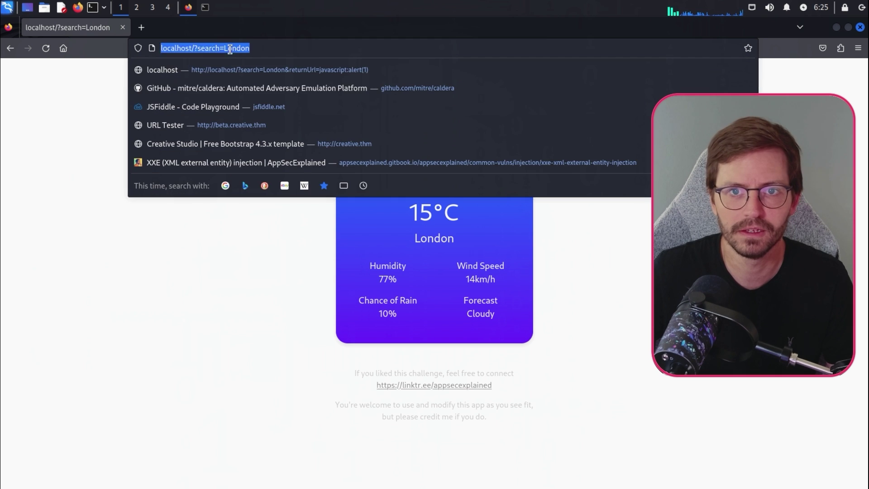
click(207, 47)
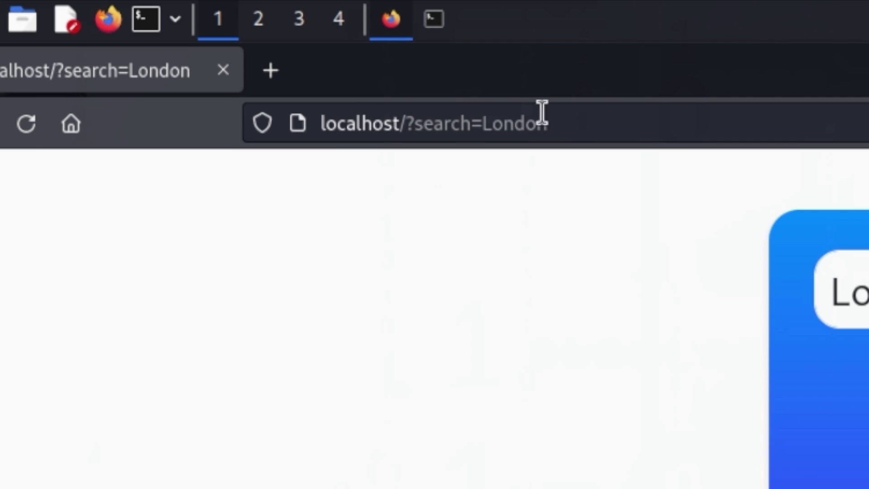
double_click(408, 115)
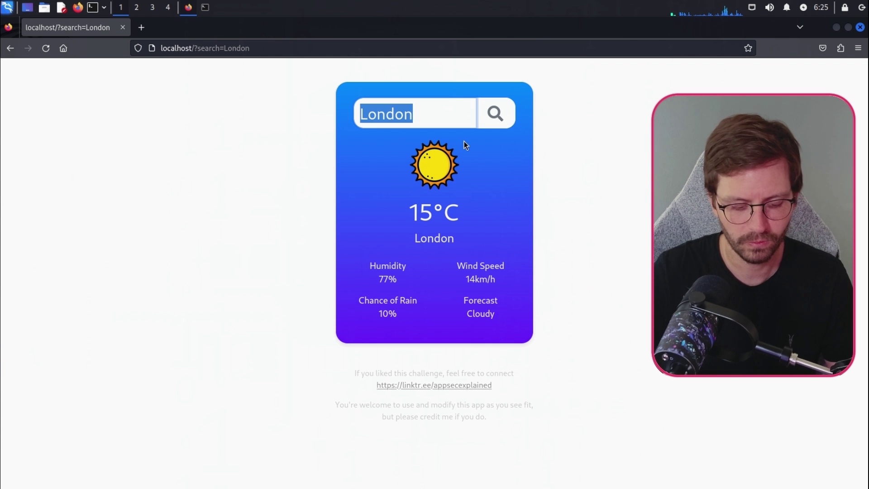
text(xyz)
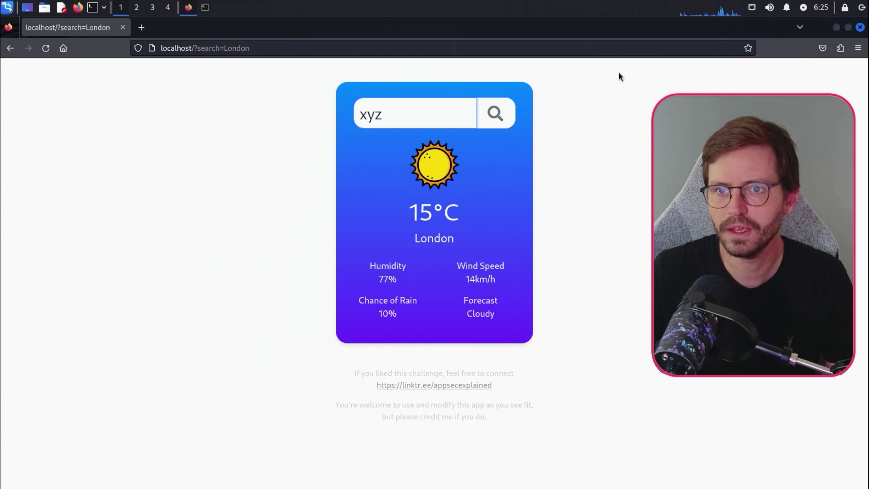
Search for xyz and dismiss the not-available alert
key(Return)
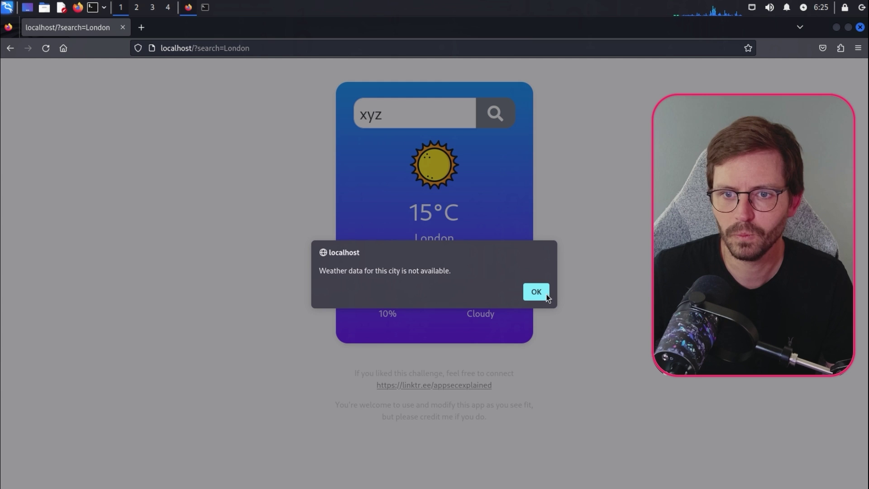
click(537, 293)
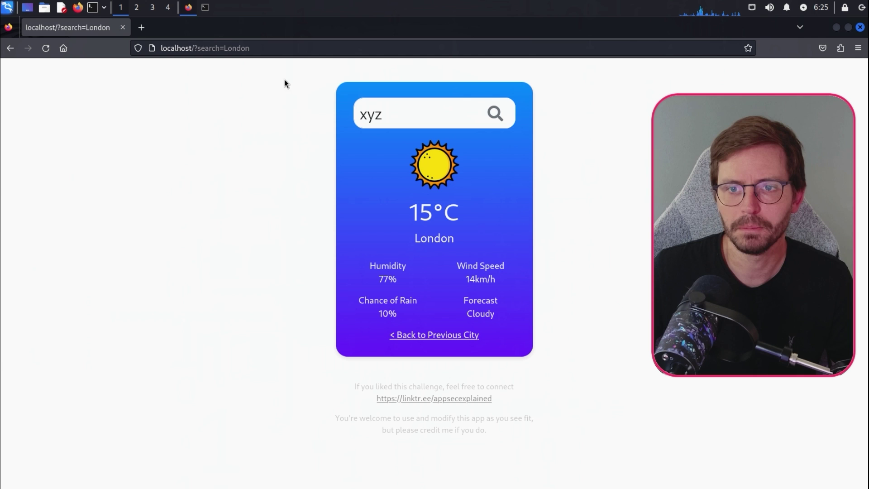
click(239, 48)
click(168, 103)
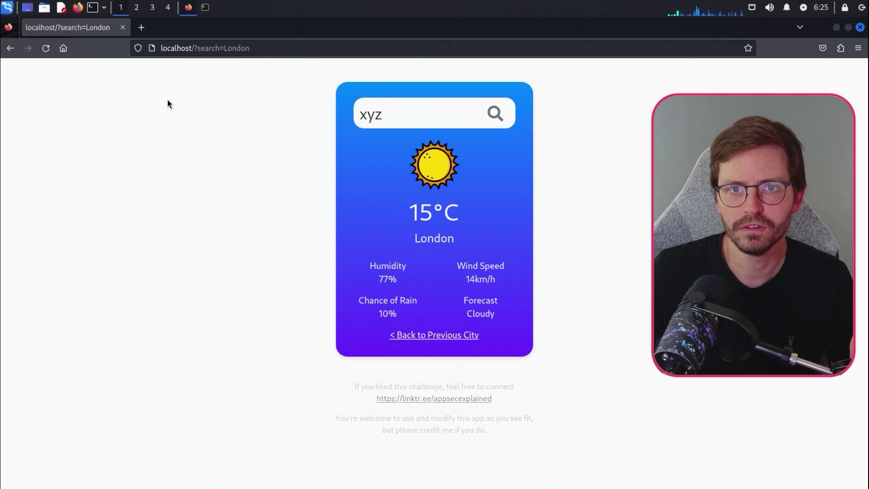
click(391, 118)
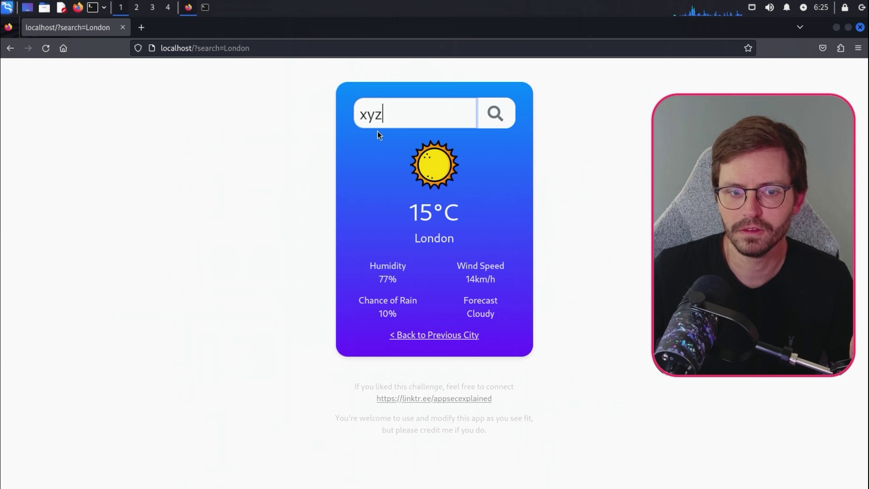
double_click(377, 116)
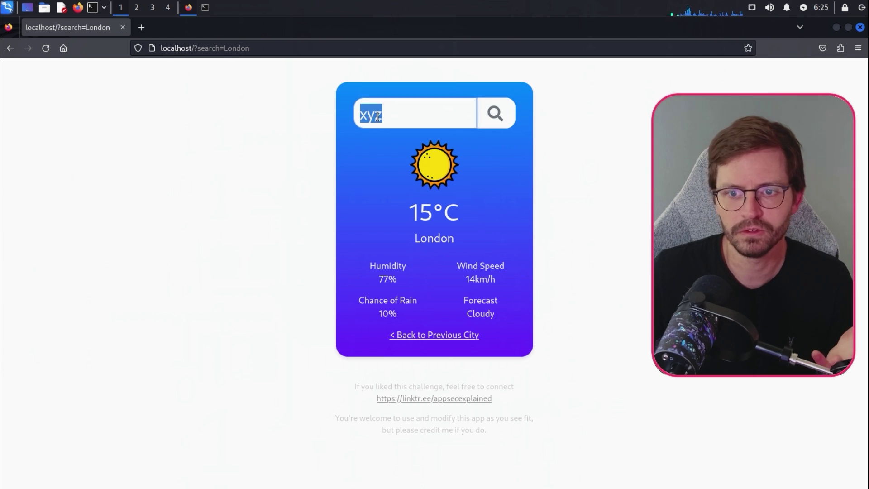
click(390, 116)
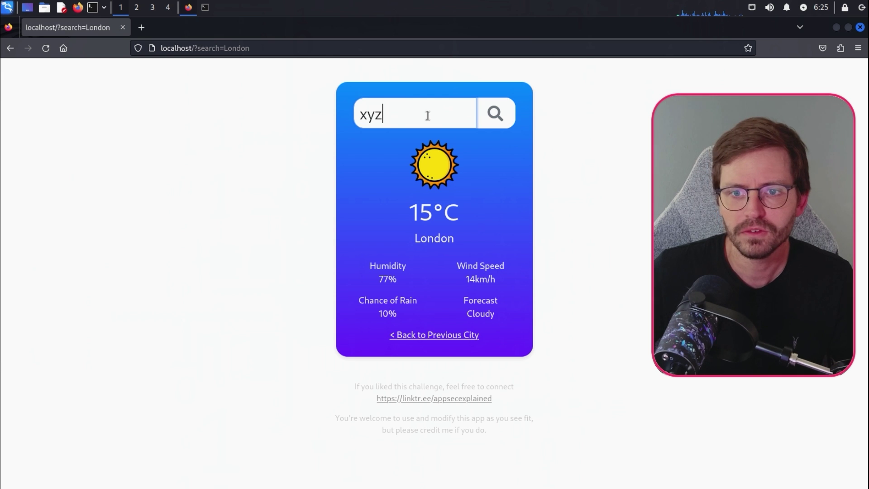
Reload ?search=London, search xyz again, and dismiss the alert
click(228, 47)
key(Return)
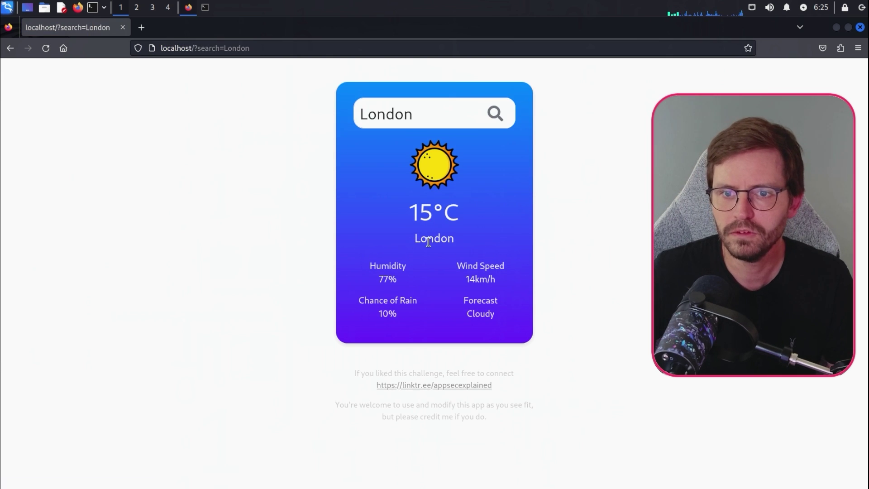
double_click(428, 242)
click(461, 240)
click(428, 116)
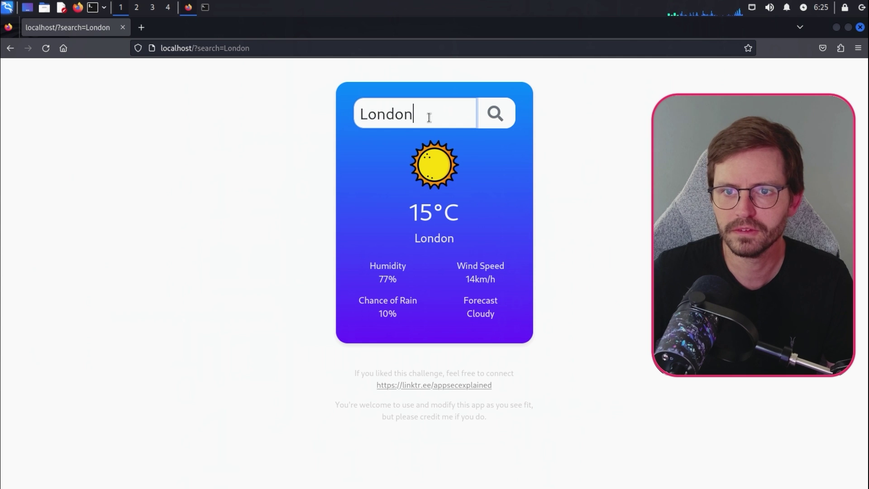
double_click(417, 239)
click(456, 236)
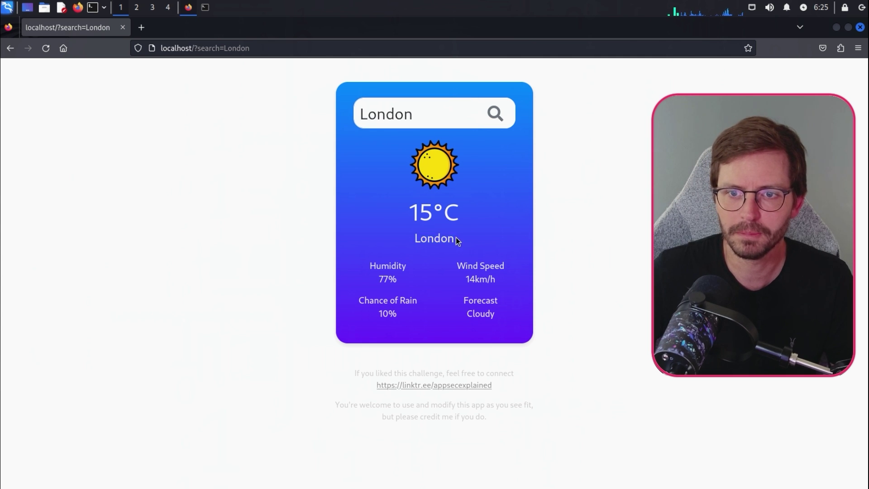
click(394, 113)
key(ctrl+a)
text(xy)
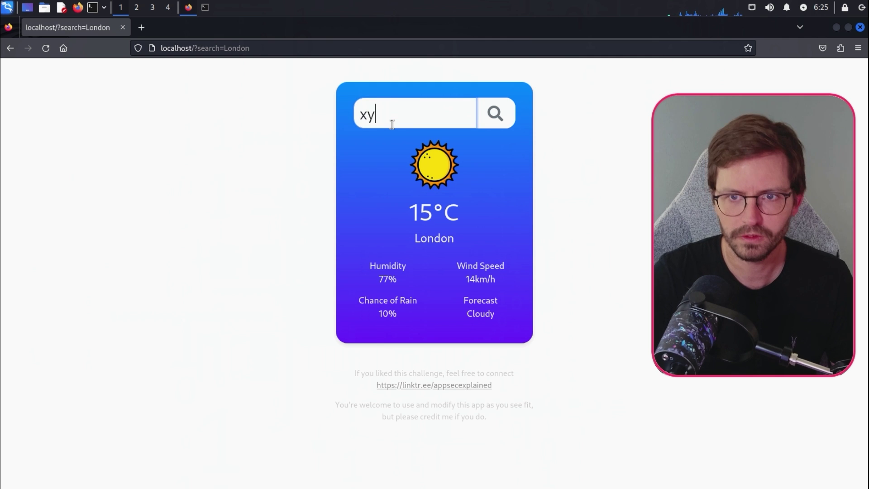
text(z)
click(495, 114)
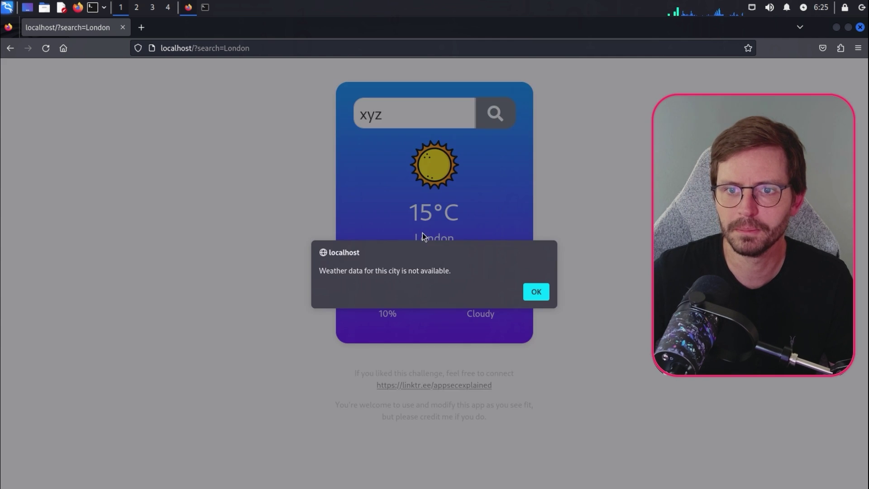
click(535, 291)
Examine the London name on the card and the search parameter in the address
double_click(422, 237)
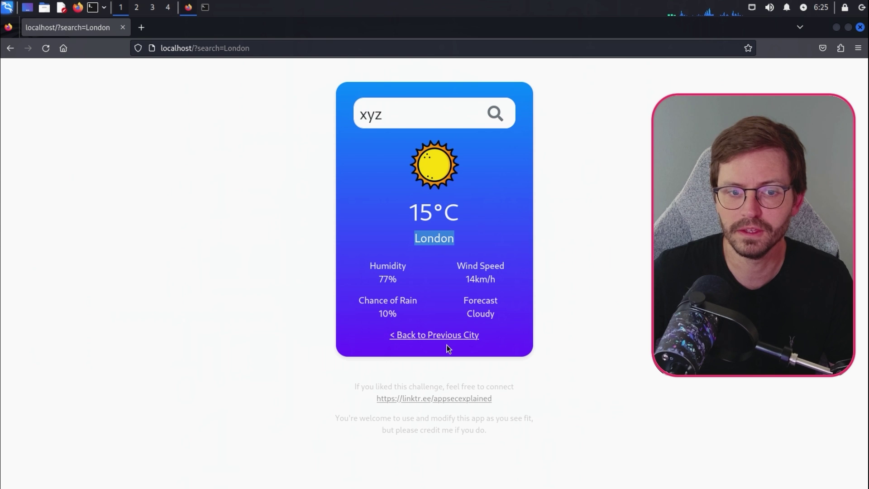
click(435, 237)
double_click(429, 239)
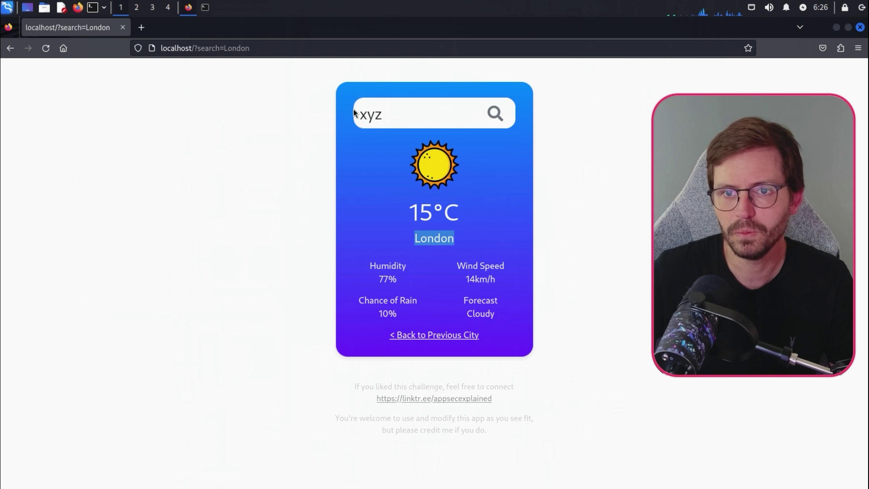
double_click(383, 117)
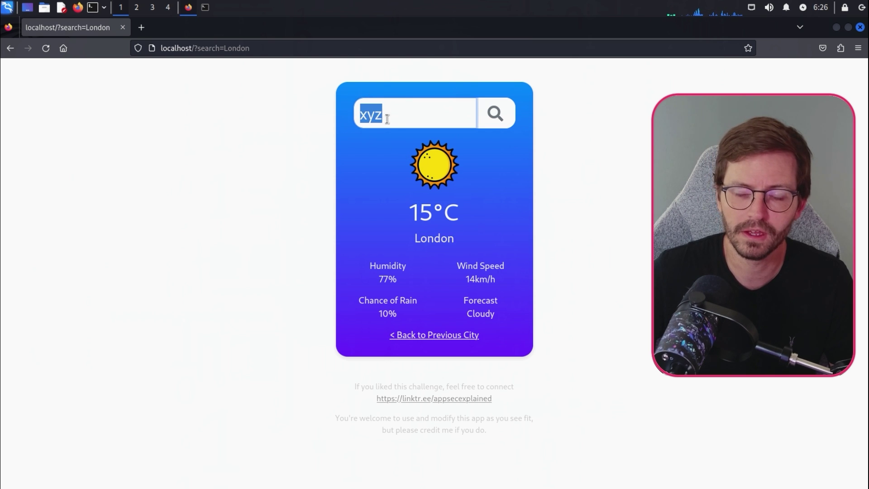
double_click(431, 240)
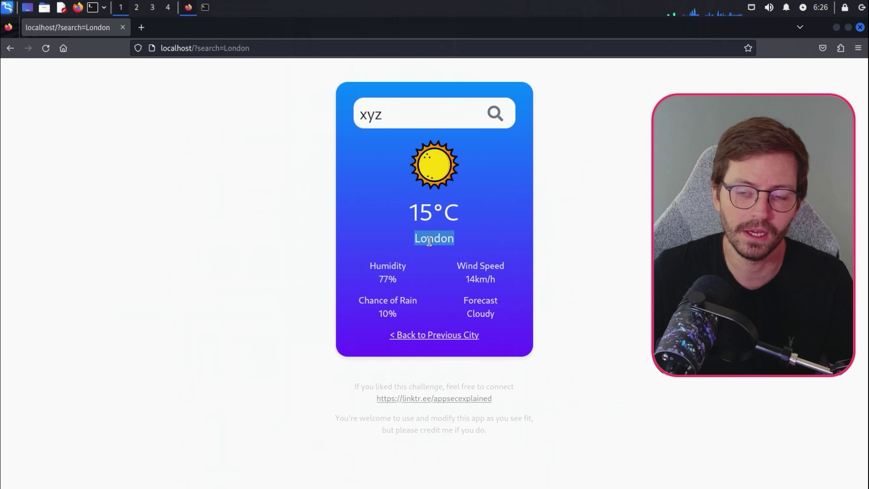
click(432, 237)
double_click(442, 238)
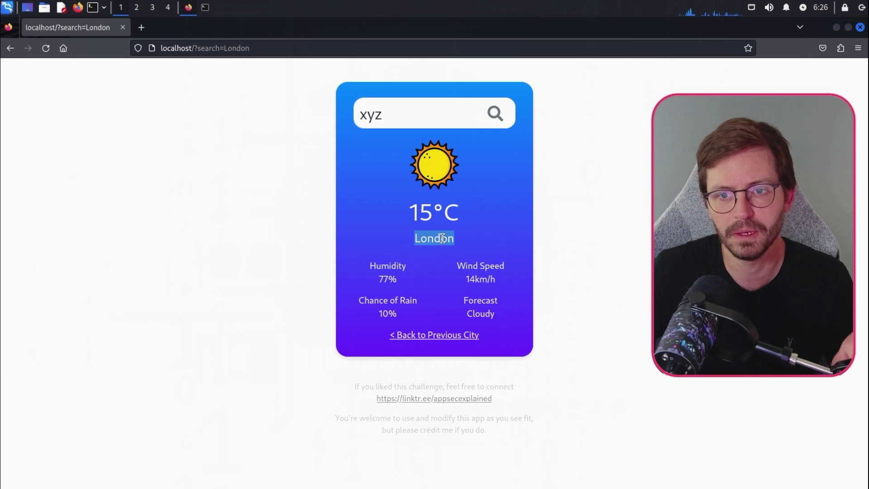
click(496, 238)
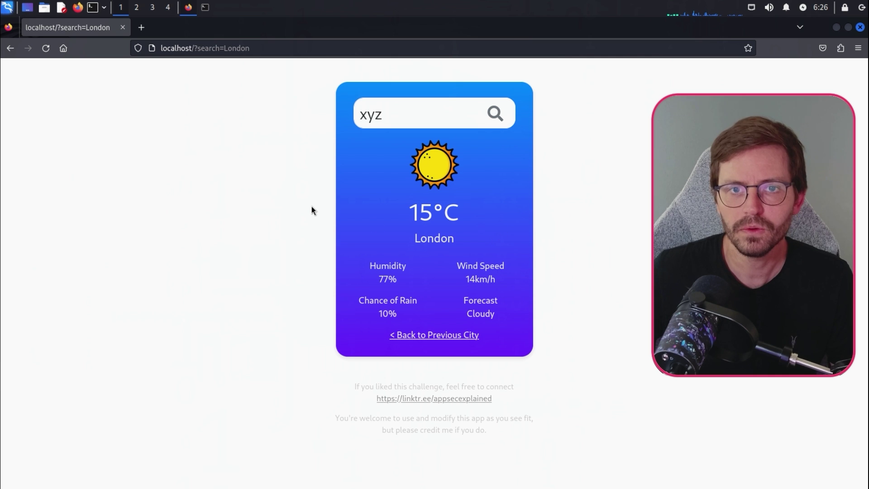
double_click(238, 48)
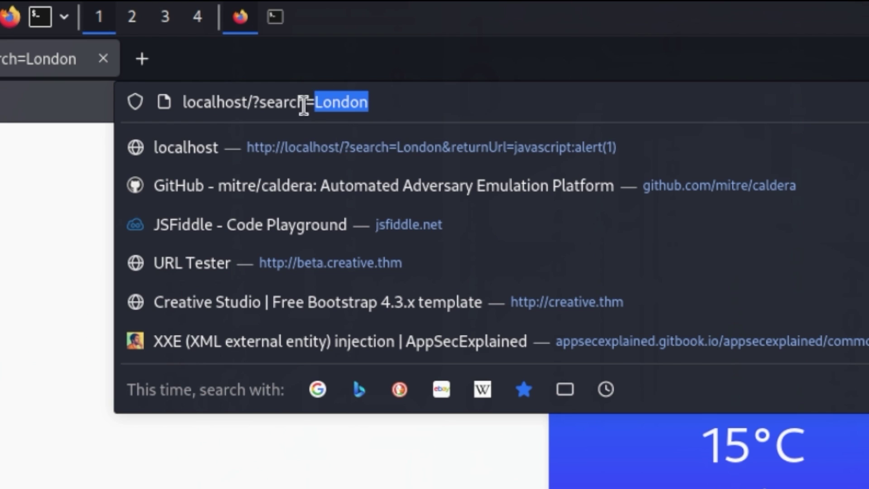
click(43, 223)
double_click(271, 102)
click(24, 226)
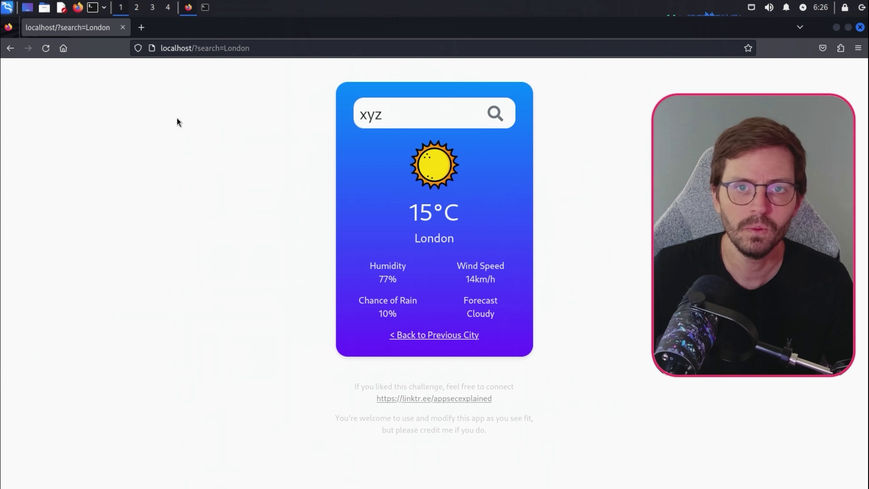
Open DevTools with F12, enlarge its text, and view the weather.js script source
key(F12)
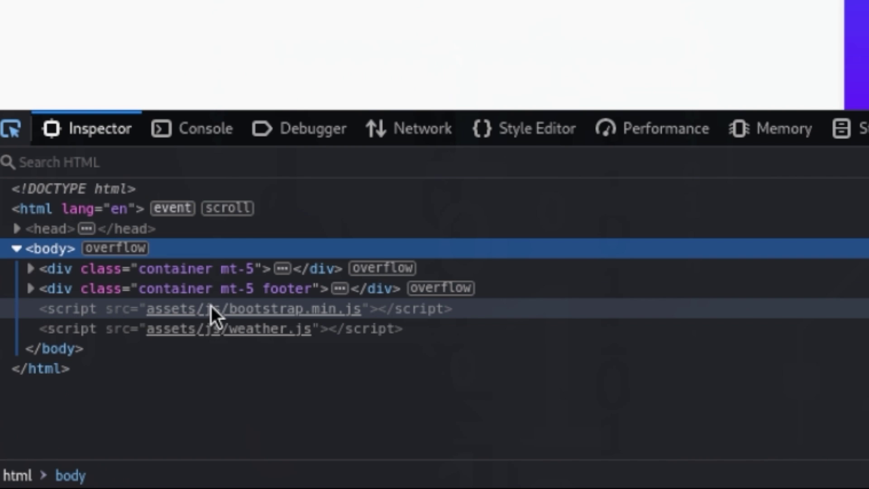
key(ctrl+plus)
key(ctrl+plus)
key(ctrl+plus)
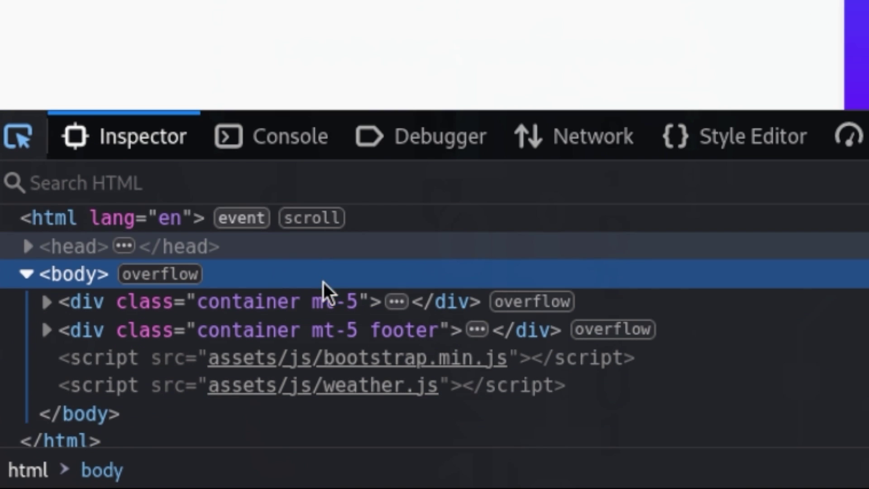
key(ctrl+plus)
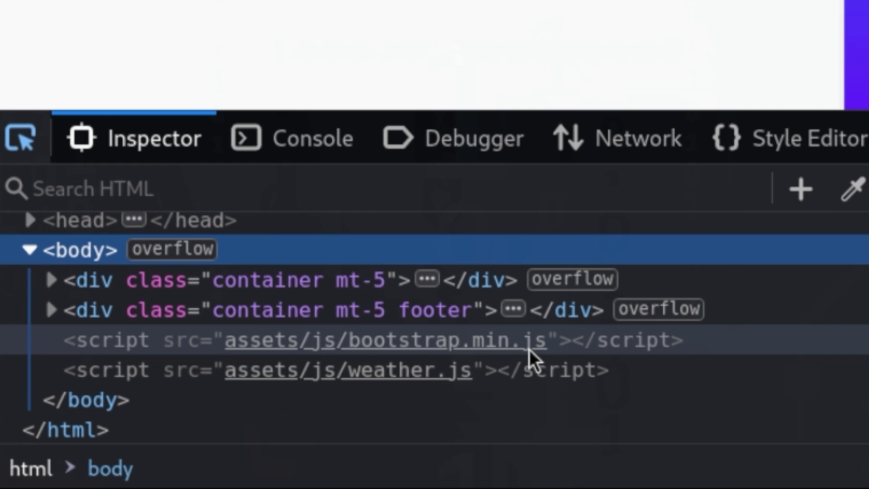
click(529, 350)
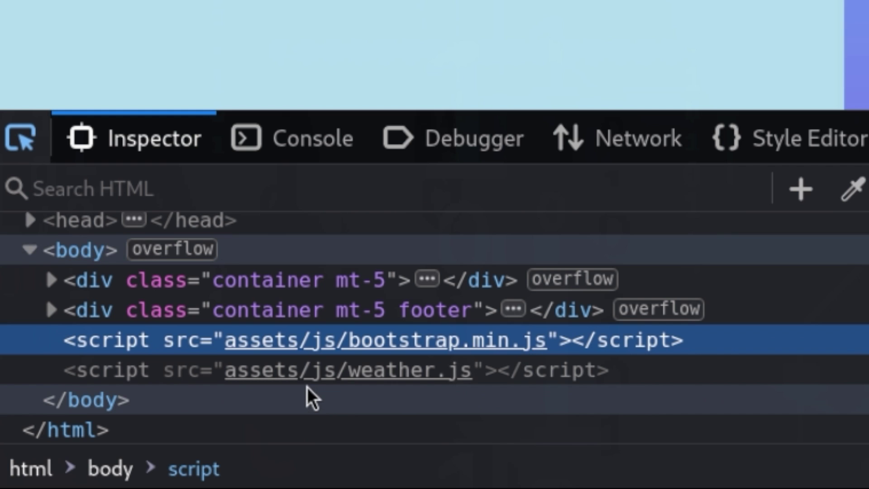
click(413, 374)
double_click(429, 368)
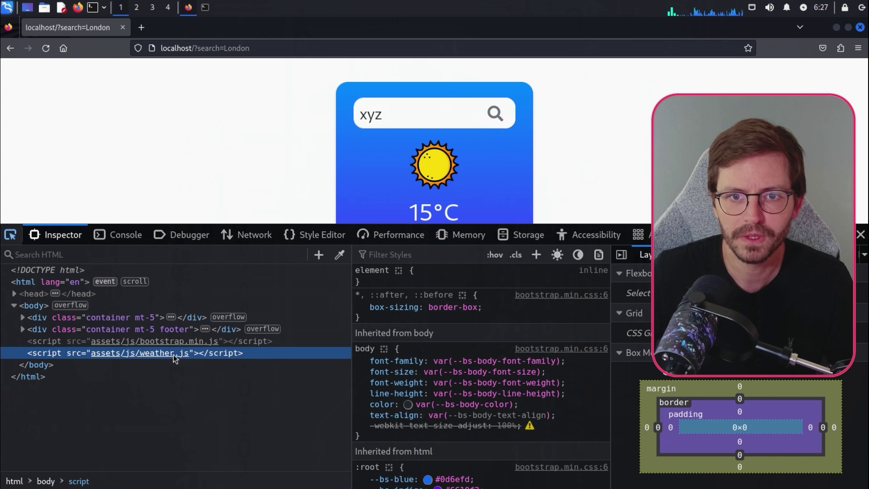
click(189, 235)
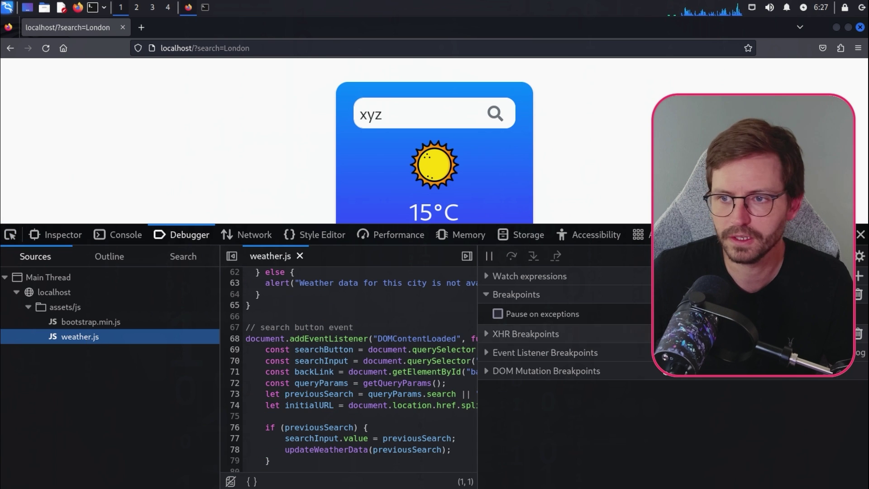
Widen and heighten the DevTools Debugger pane showing weather.js
drag(478, 290, 669, 292)
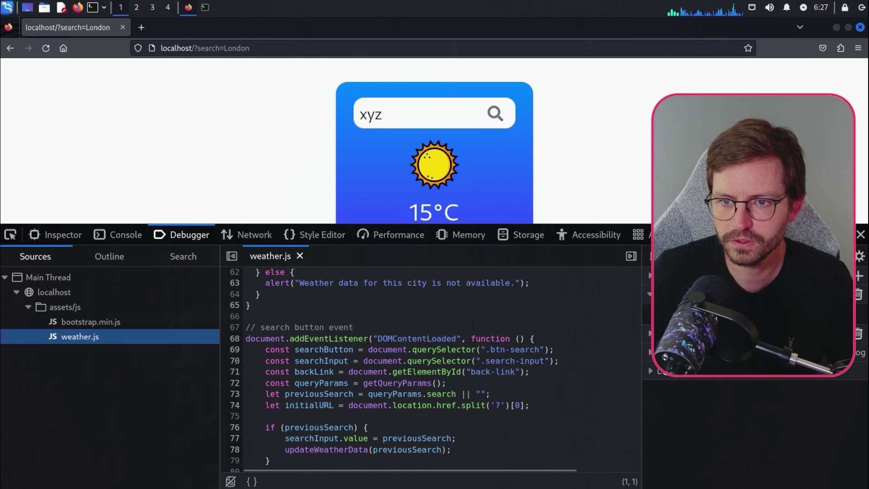
scroll(388, 364, up, 15)
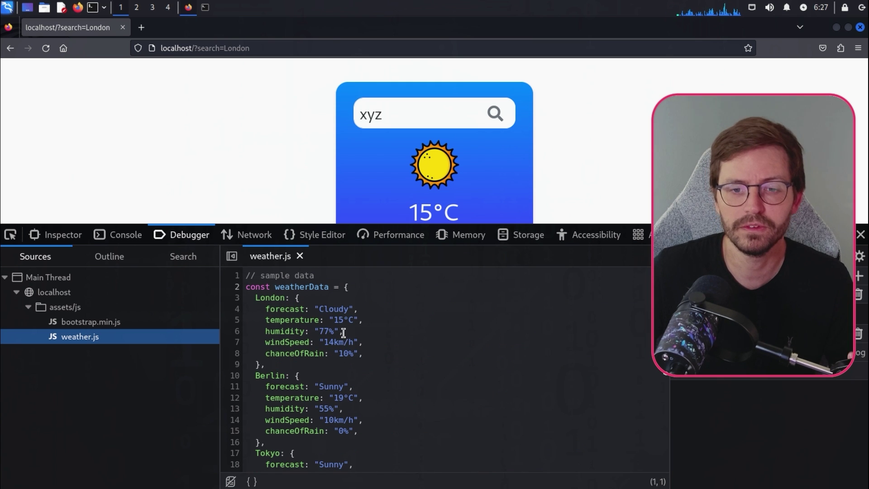
click(369, 409)
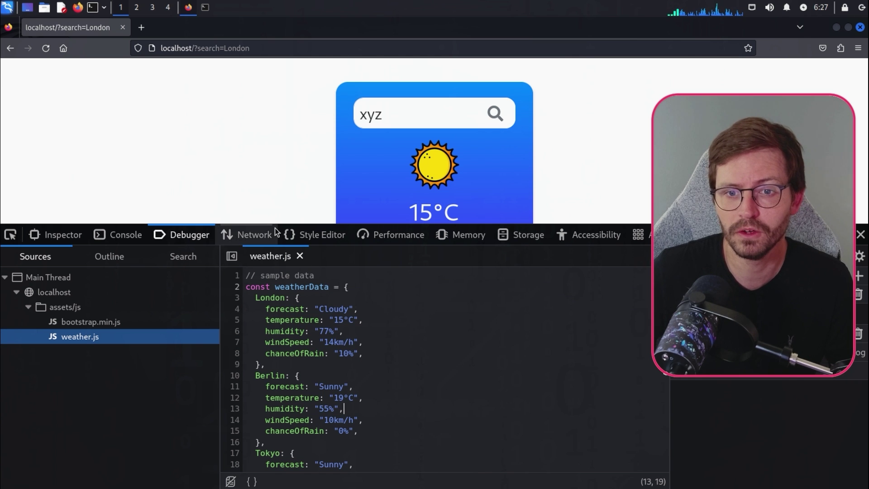
drag(259, 224, 258, 88)
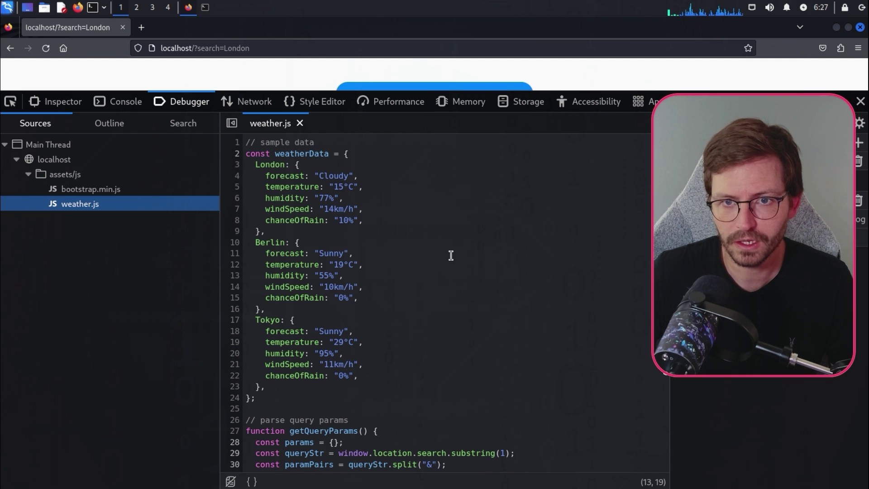
Copy the weatherData object and examine London's humidity and windSpeed entries
drag(246, 154, 246, 408)
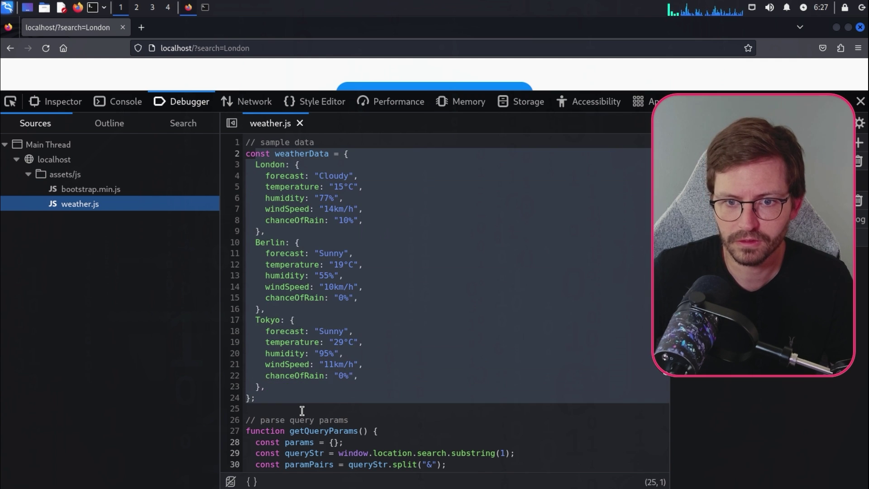
key(ctrl+c)
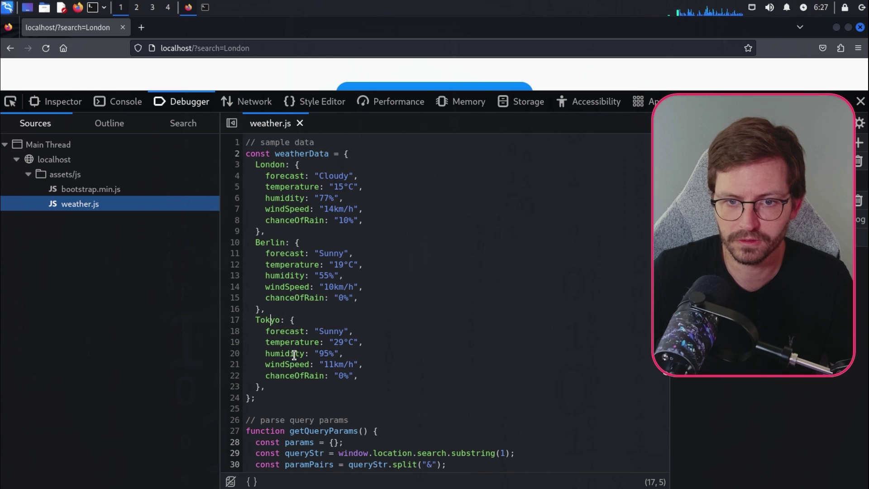
click(340, 187)
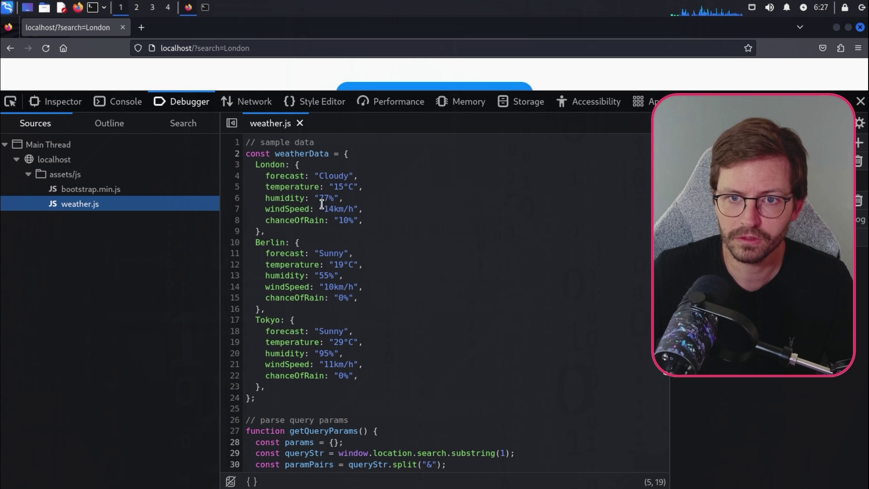
click(332, 206)
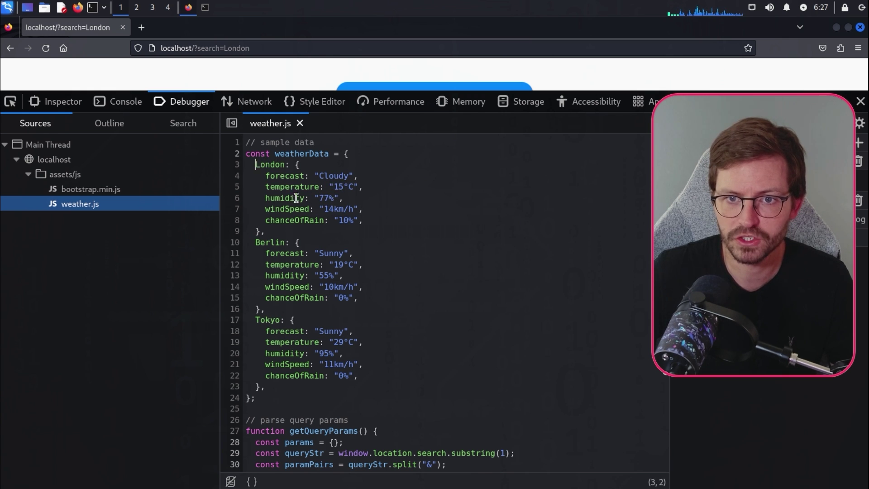
drag(256, 163, 304, 232)
click(304, 233)
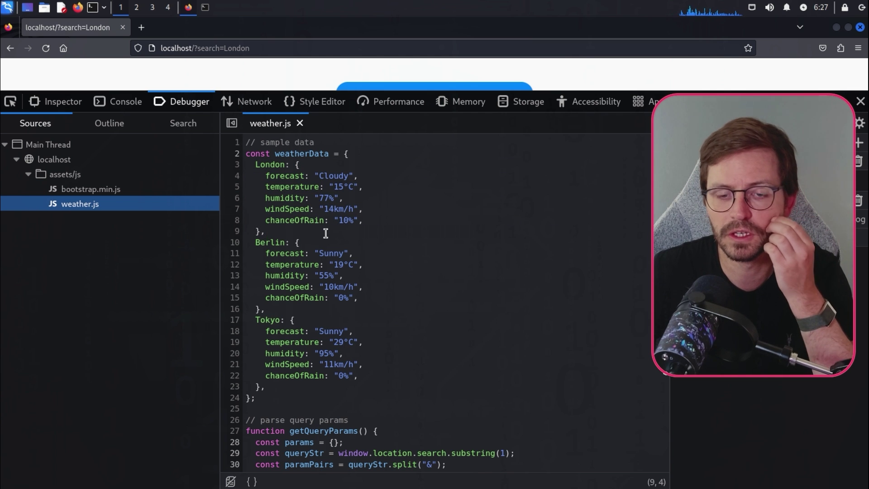
scroll(348, 213, down, 4)
scroll(349, 213, down, 2)
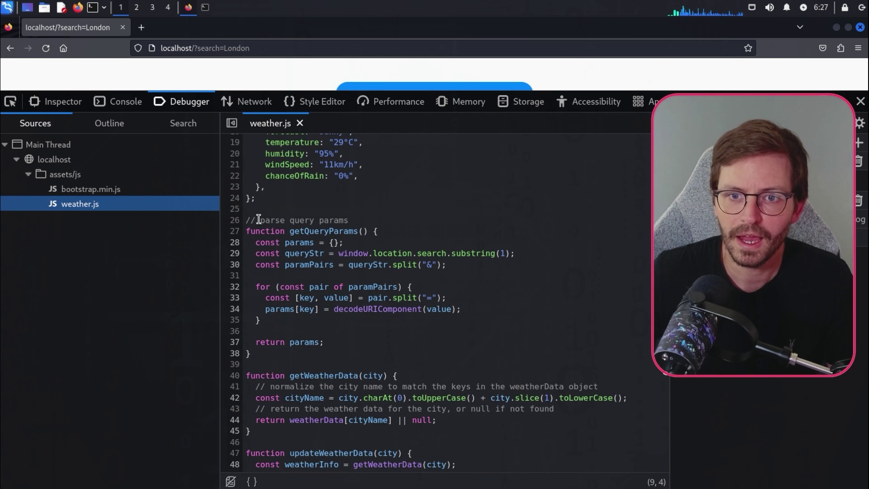
drag(249, 220, 353, 220)
click(369, 220)
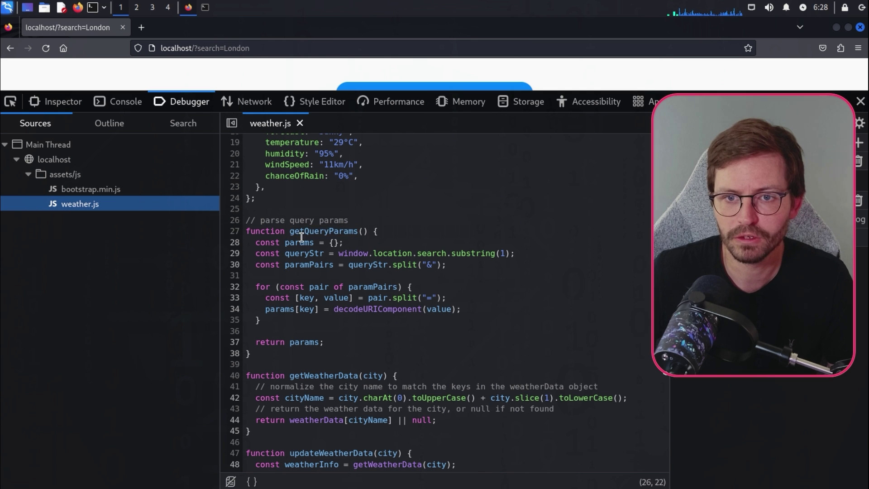
drag(261, 242, 339, 242)
click(294, 243)
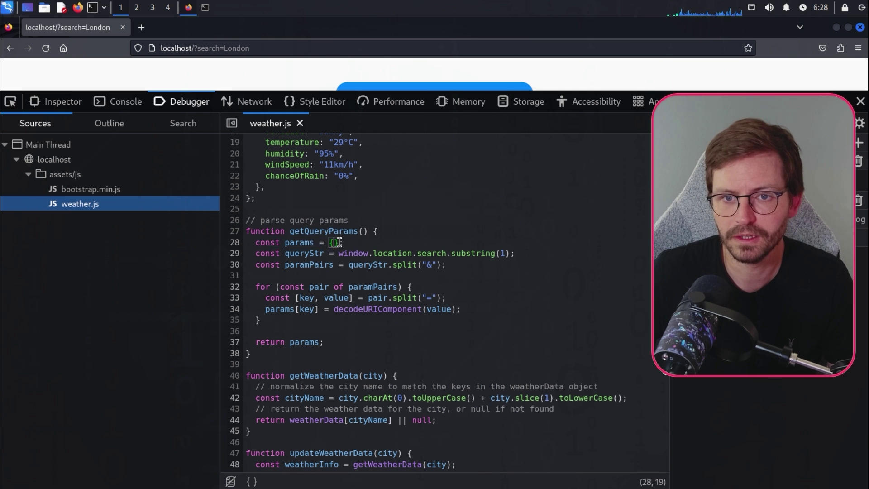
double_click(299, 243)
click(301, 246)
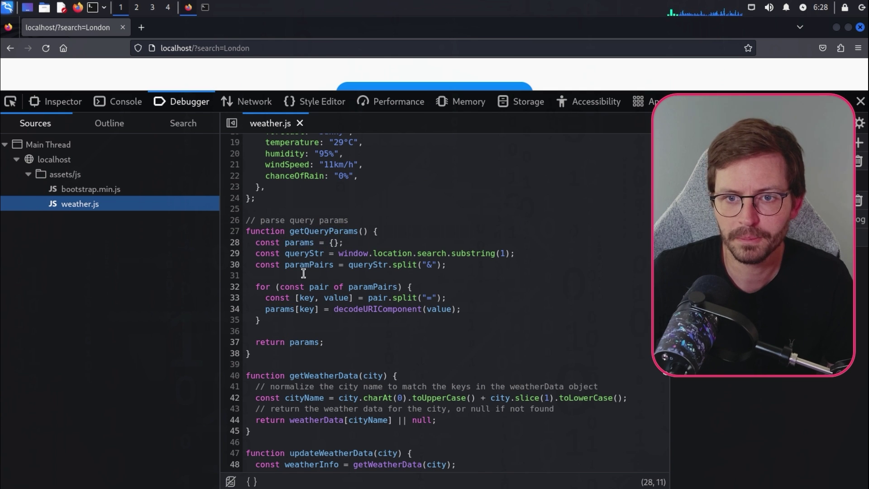
drag(284, 254, 511, 254)
click(324, 254)
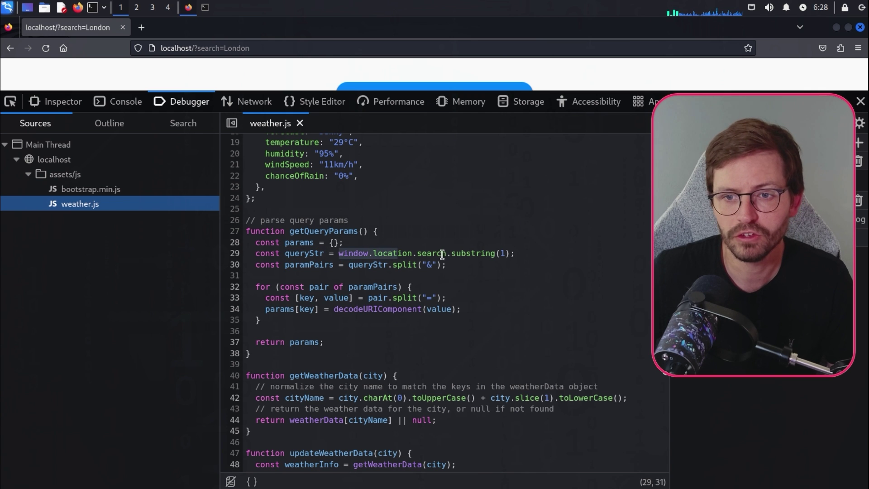
click(511, 253)
double_click(299, 254)
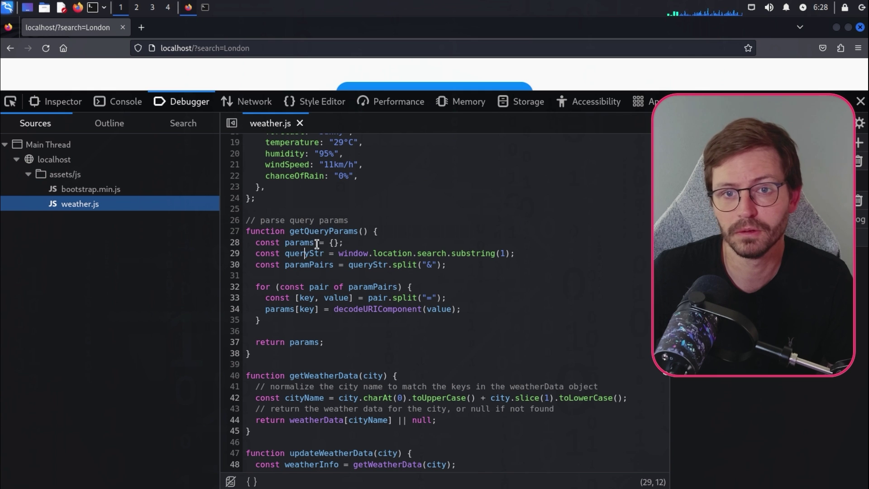
drag(196, 48, 250, 48)
click(262, 47)
click(258, 48)
click(298, 265)
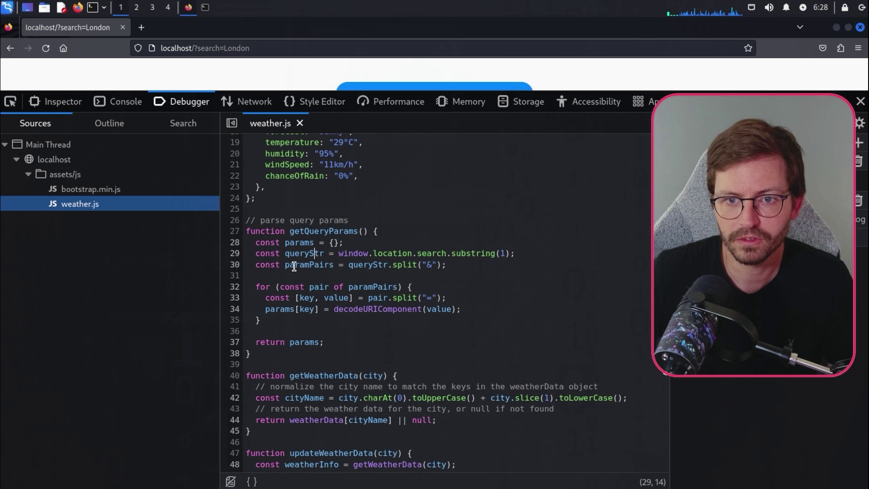
click(427, 253)
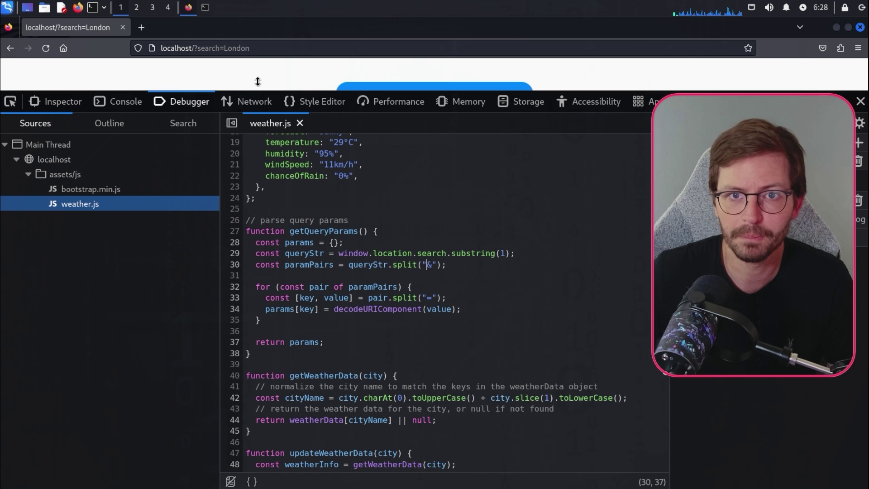
Remove the stray '?' from the address and trace getQueryParams' parsing and decoding loop
click(253, 48)
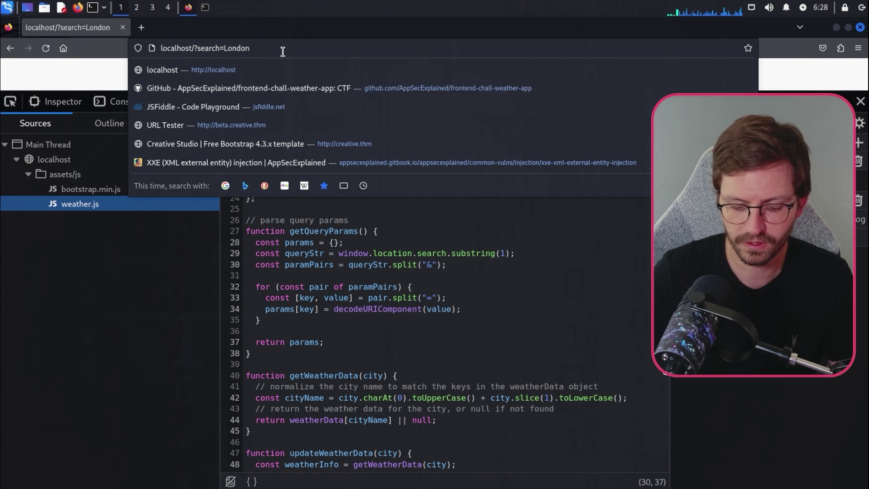
text(?)
key(BackSpace)
text(&an)
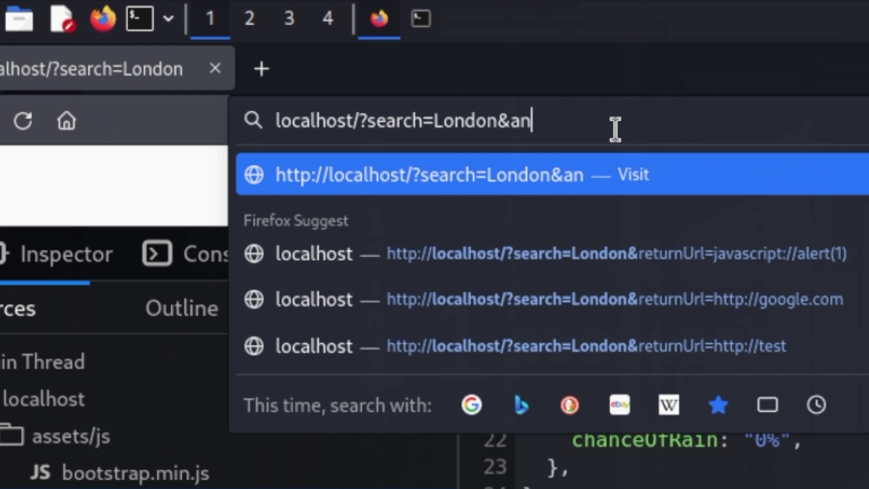
text(otherParam)
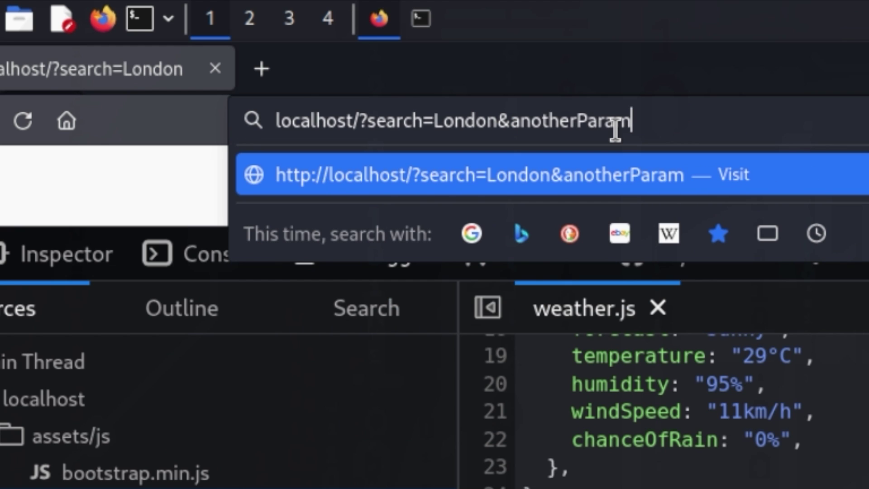
text(=123)
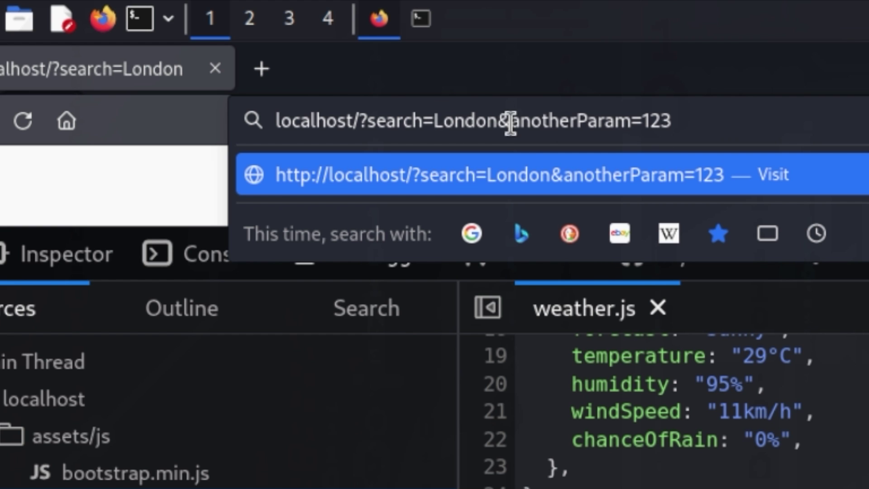
drag(515, 121, 502, 120)
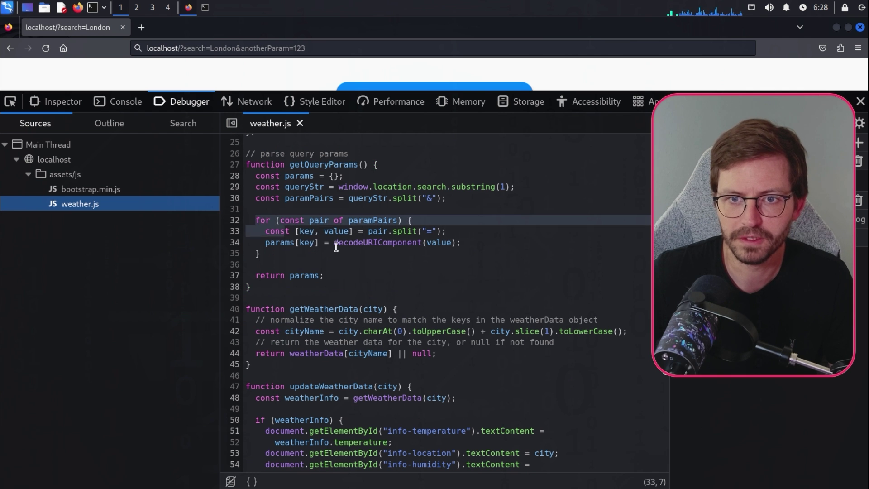
click(350, 251)
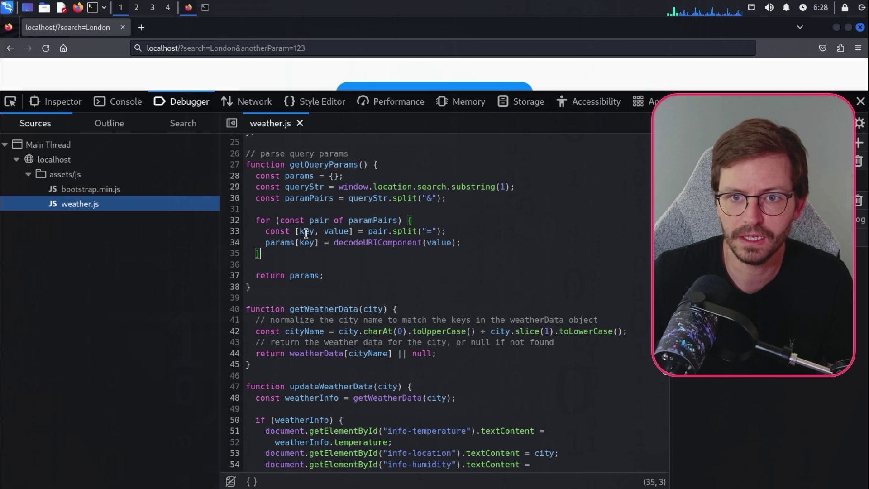
double_click(306, 232)
click(349, 243)
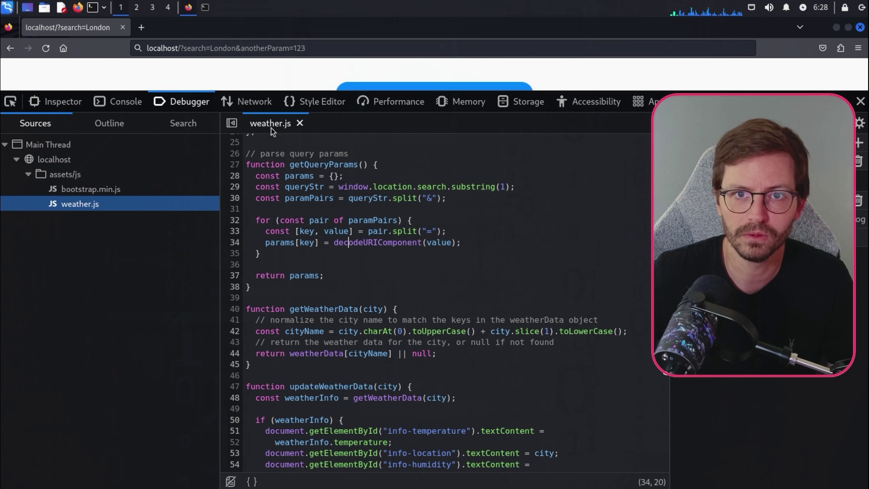
click(195, 48)
double_click(225, 47)
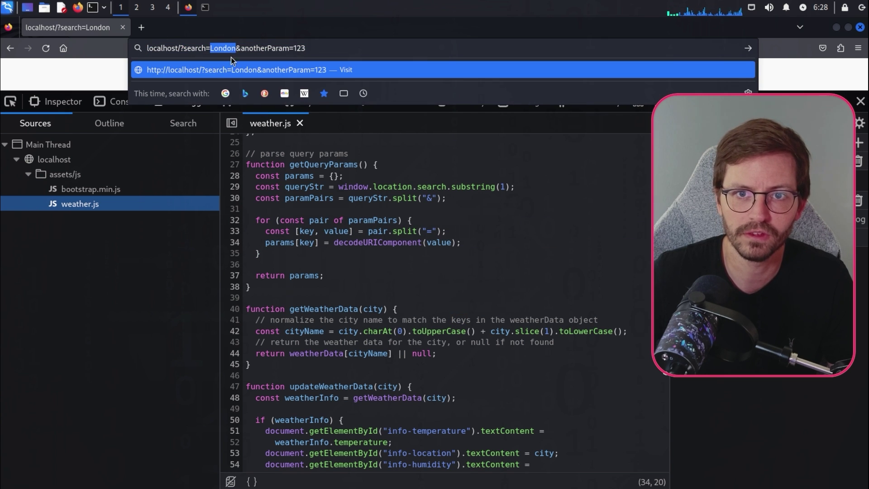
click(334, 242)
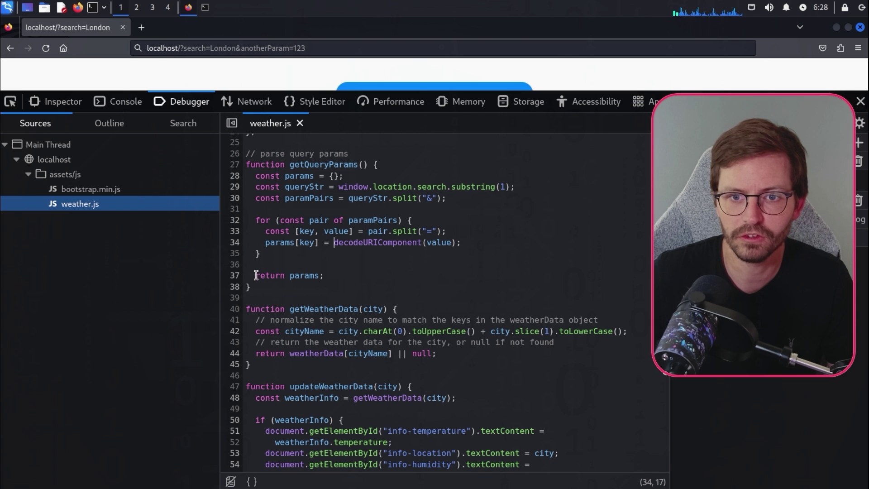
drag(255, 275, 319, 276)
click(362, 271)
scroll(383, 270, down, 2)
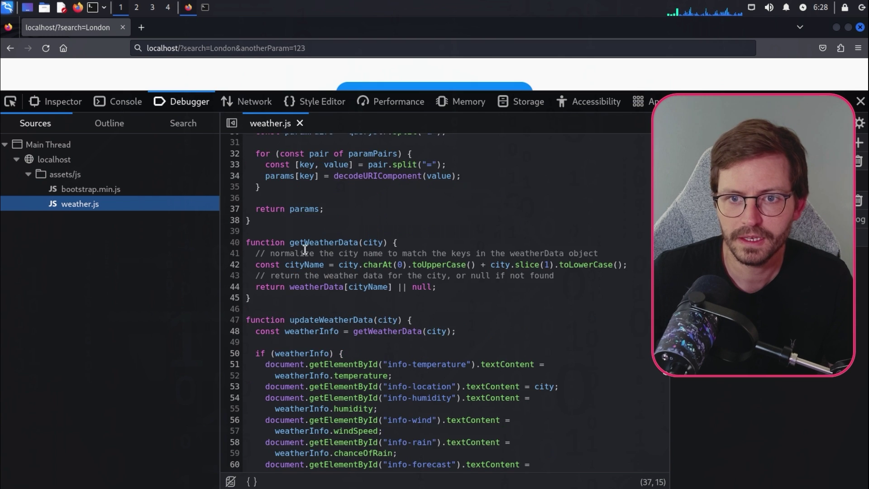
scroll(306, 251, down, 2)
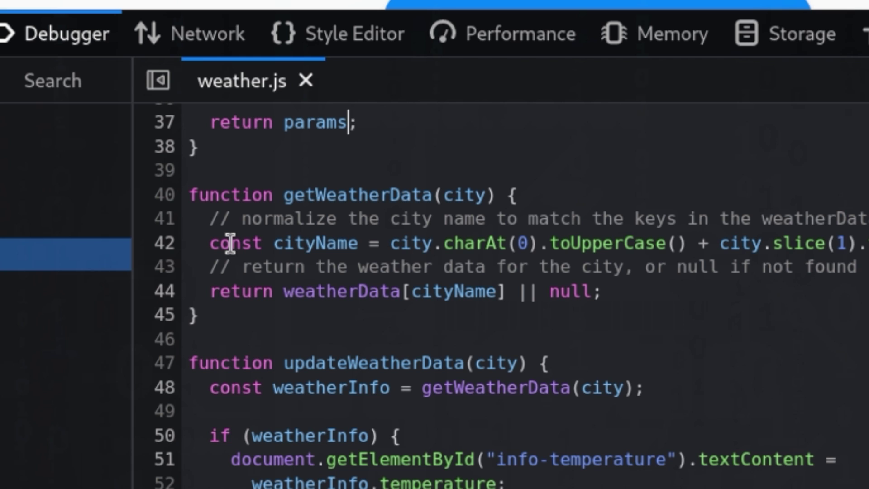
Study line 42's charAt/toUpperCase and slice city-name normalization in getWeatherData
click(516, 243)
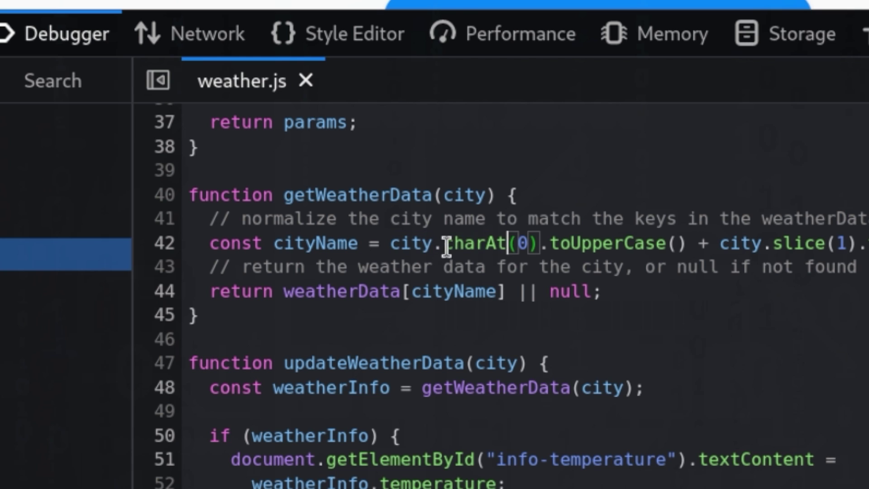
click(675, 244)
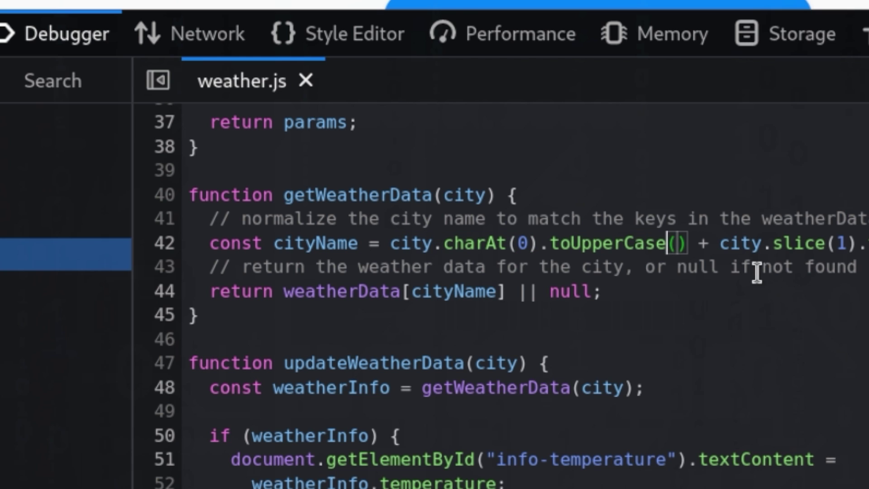
click(786, 242)
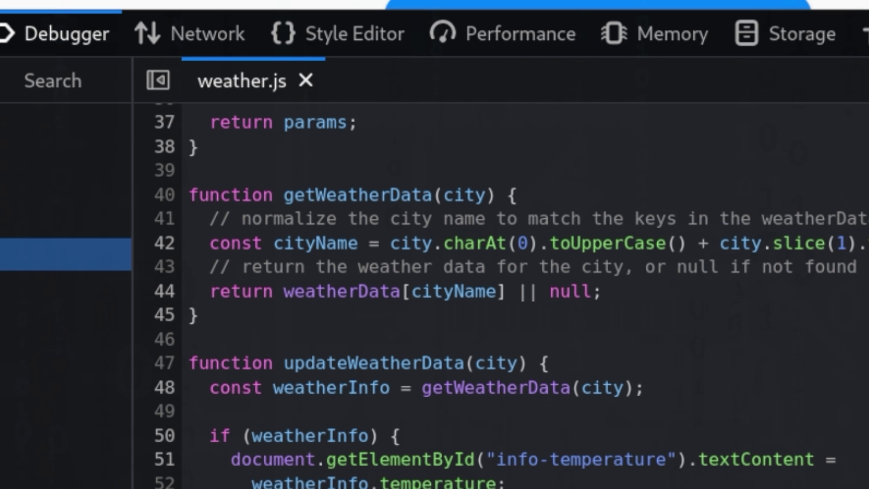
drag(220, 266, 746, 266)
click(750, 264)
drag(388, 242, 685, 243)
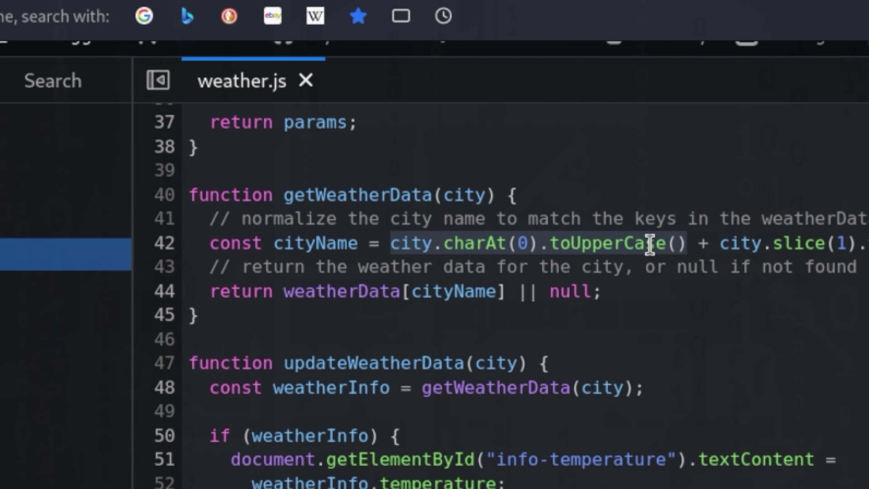
drag(718, 243, 866, 242)
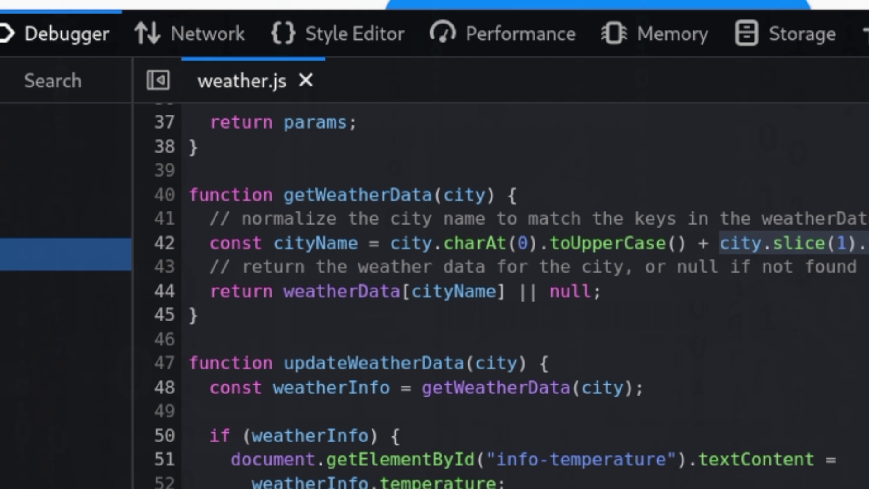
click(815, 244)
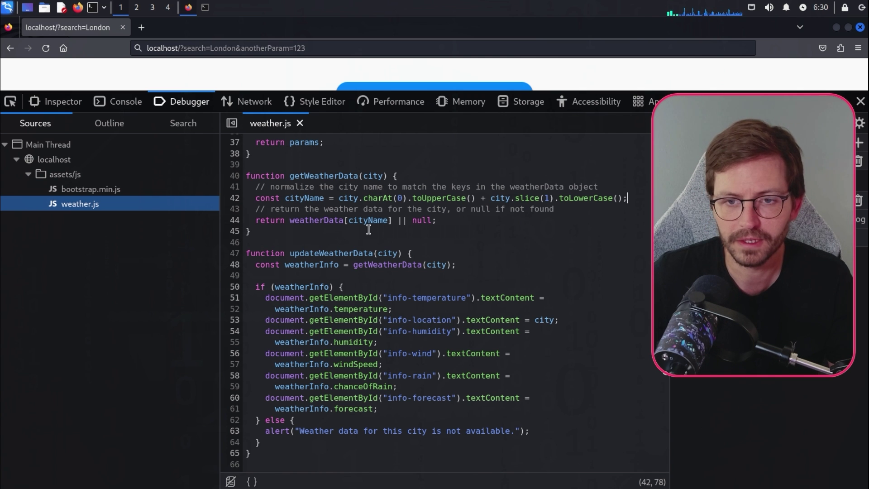
scroll(320, 204, down, 2)
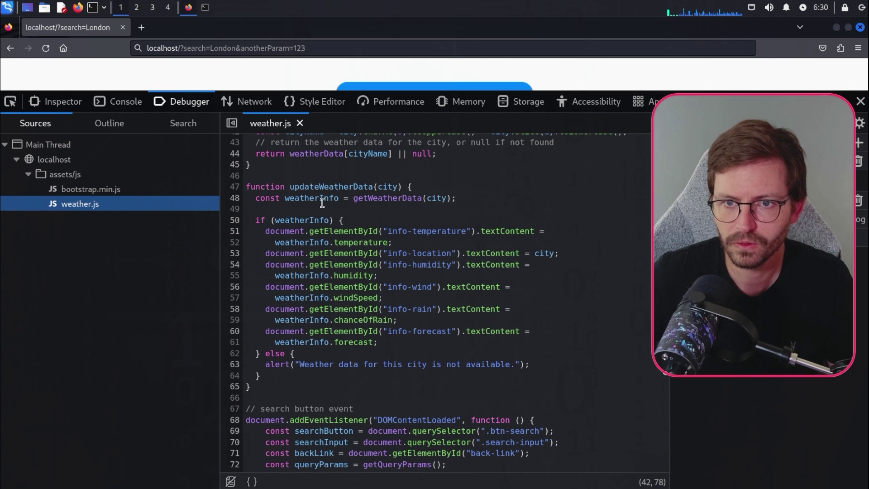
Trace line 51's getElementById and textContent write and line 52's temperature value, with the page visible
click(449, 199)
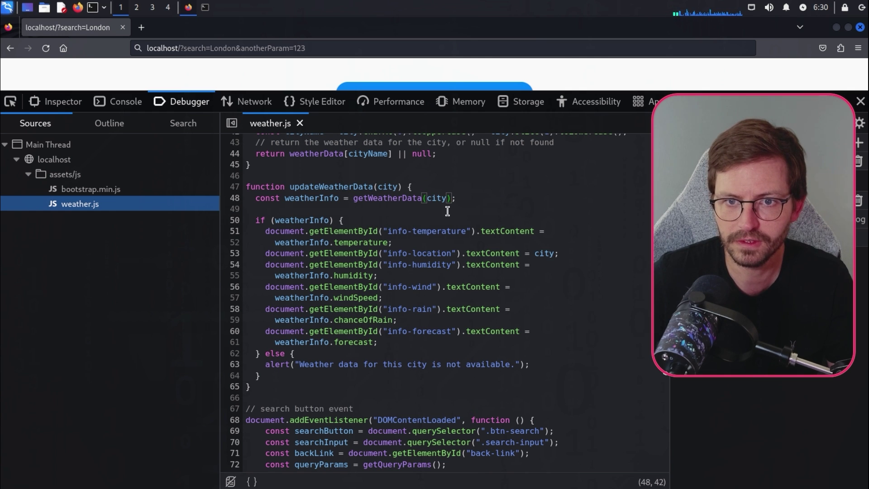
drag(261, 230, 378, 342)
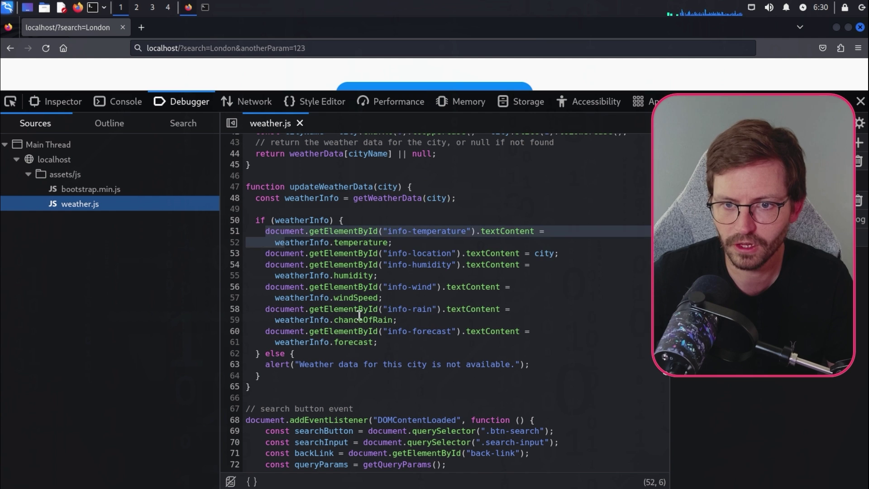
click(382, 343)
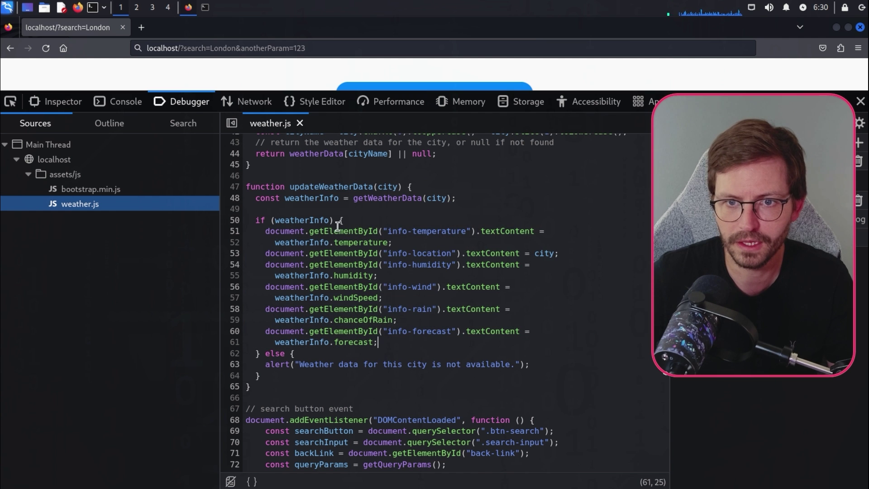
drag(307, 231, 468, 232)
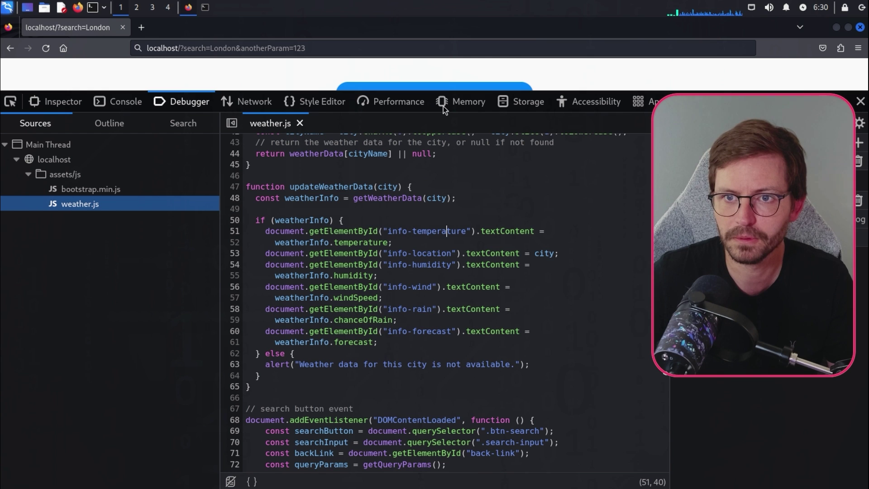
drag(444, 91, 449, 279)
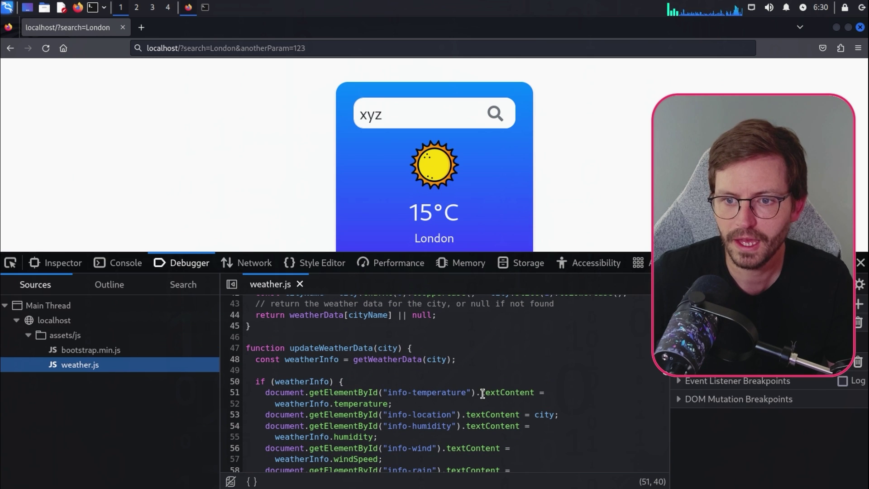
drag(480, 393, 533, 392)
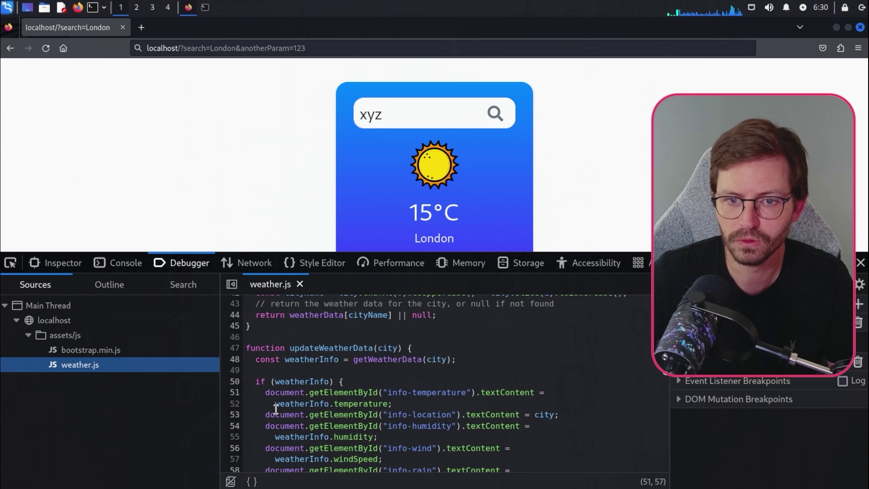
drag(275, 405, 384, 404)
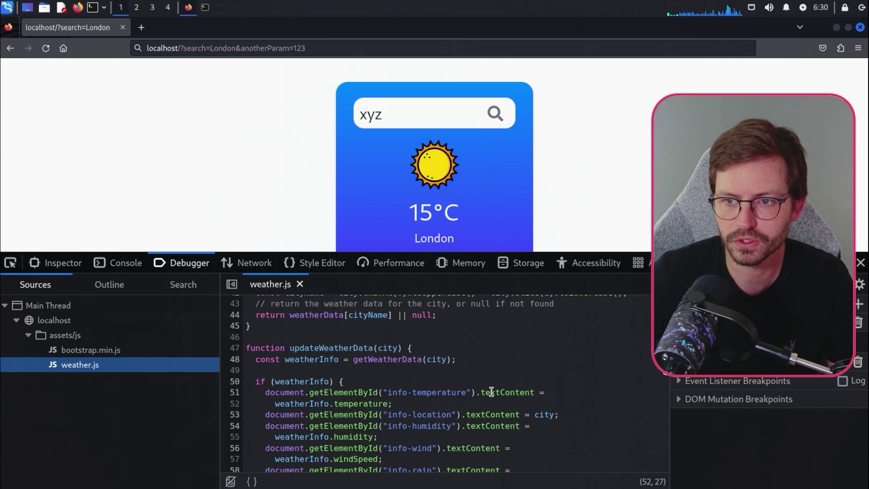
scroll(491, 393, up, 10)
scroll(380, 373, up, 5)
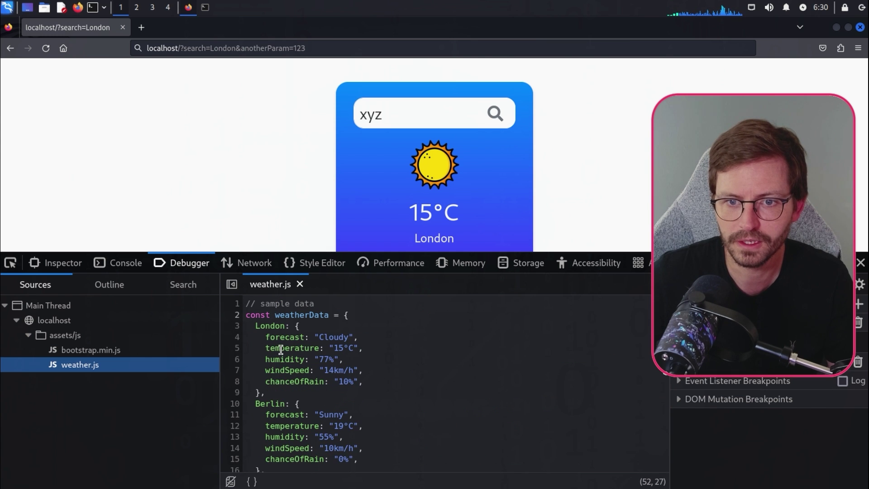
Compare London's sample temperature entry and highlight every textContent assignment in updateWeatherData
drag(267, 347, 364, 348)
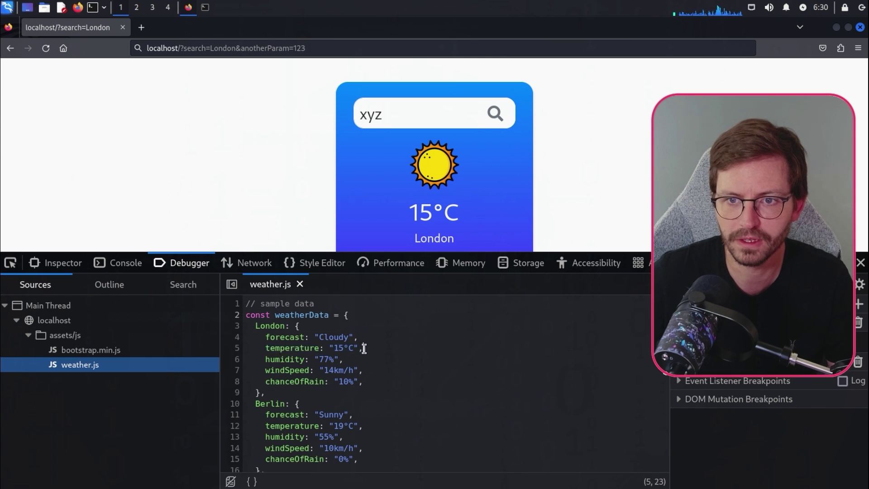
double_click(291, 348)
scroll(407, 353, down, 10)
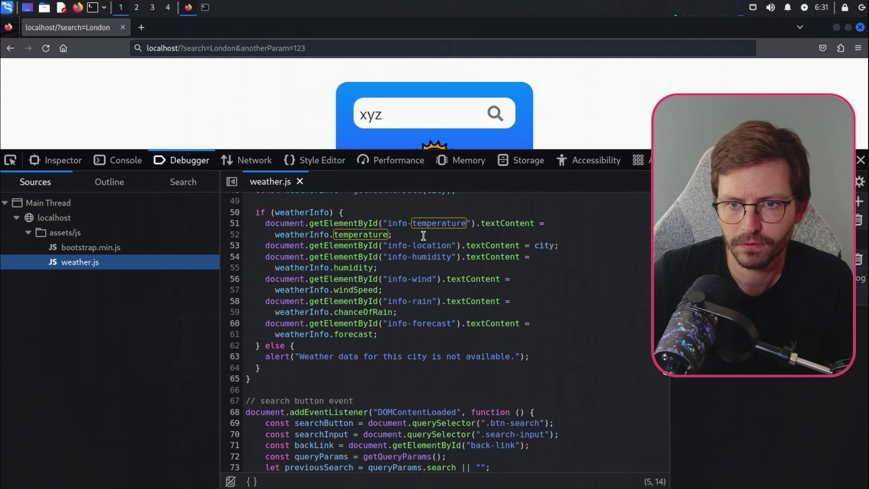
double_click(508, 224)
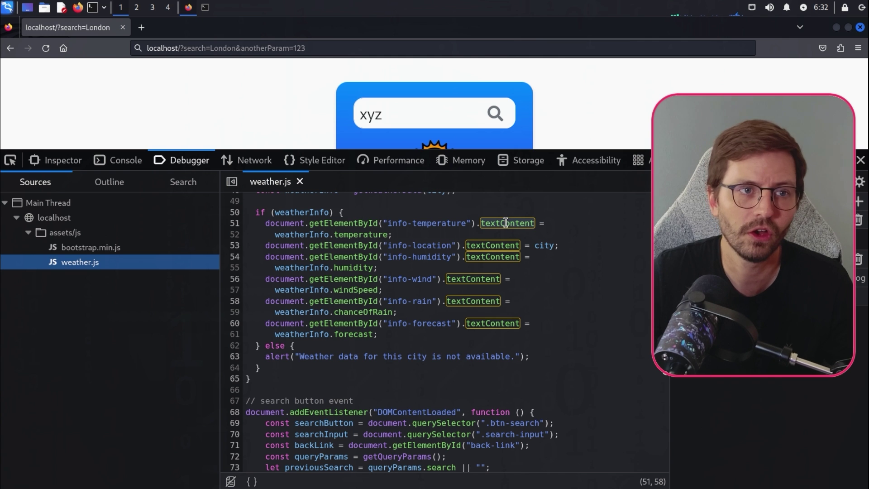
click(483, 224)
double_click(519, 225)
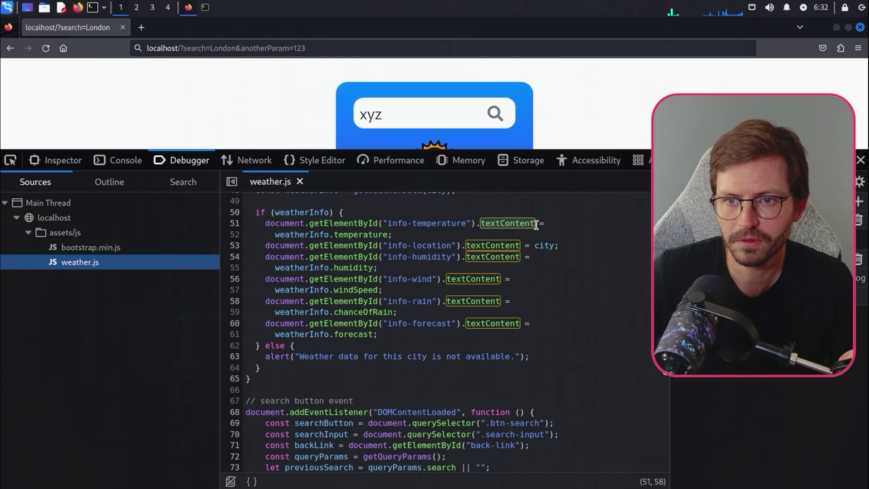
click(516, 216)
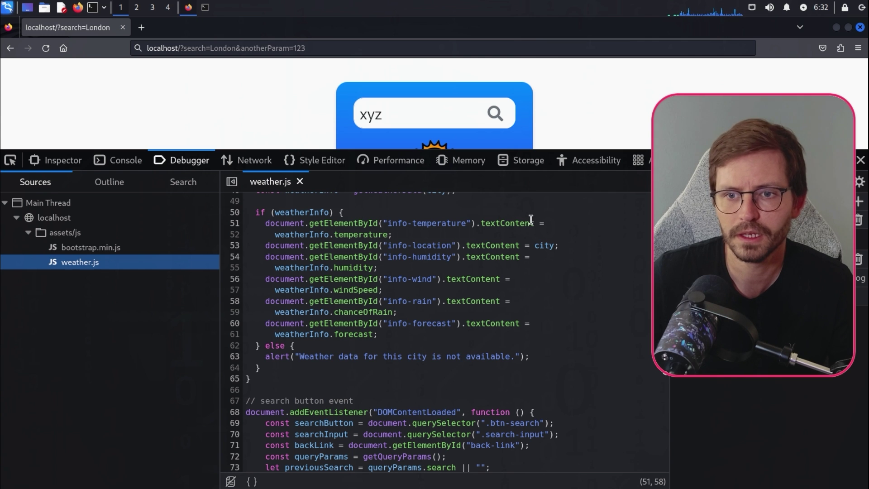
double_click(524, 224)
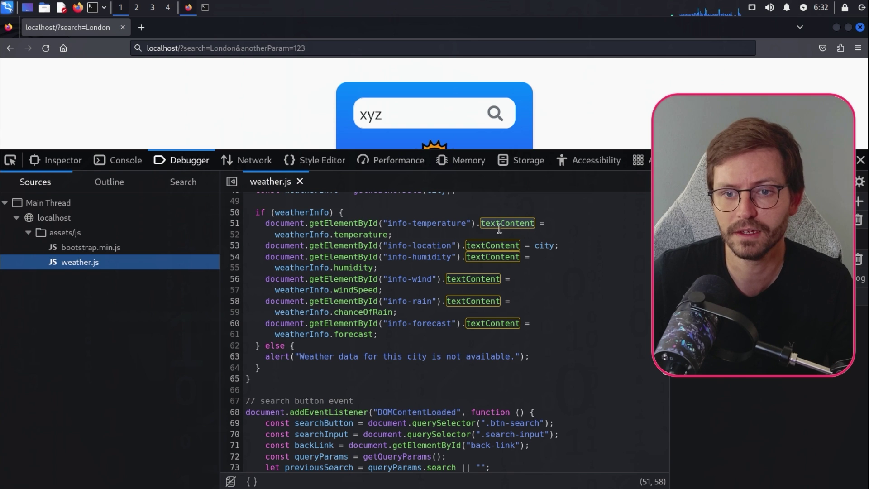
click(507, 224)
drag(265, 224, 372, 291)
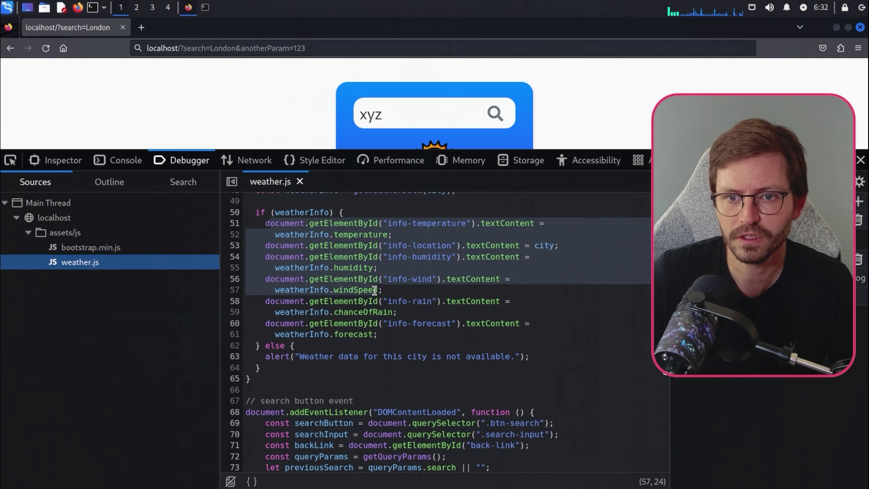
scroll(372, 291, up, 4)
scroll(372, 291, up, 12)
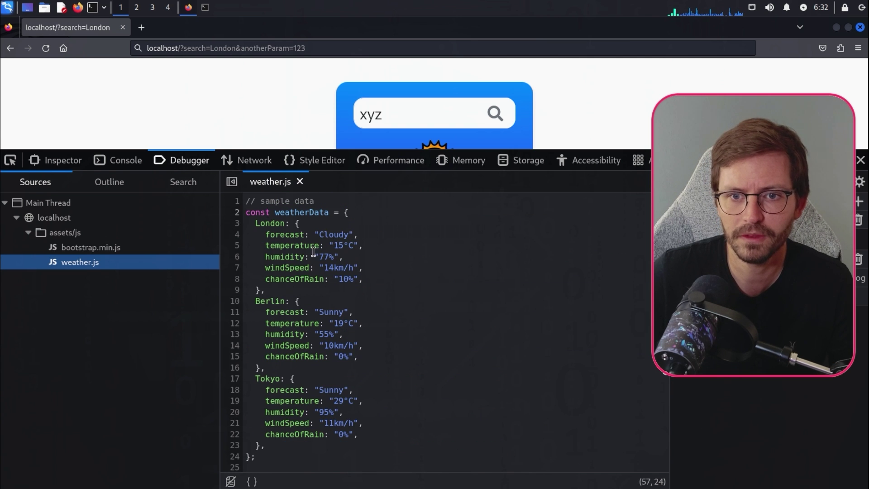
scroll(314, 274, down, 8)
scroll(319, 272, down, 6)
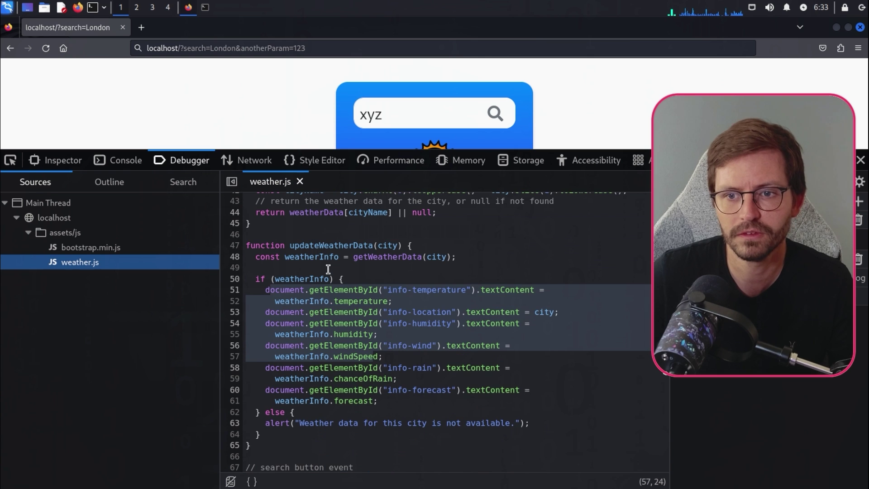
click(446, 299)
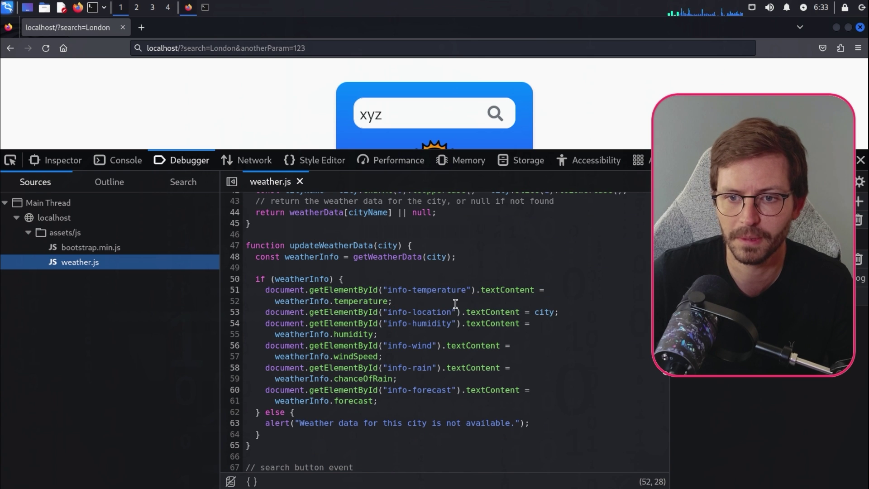
double_click(507, 294)
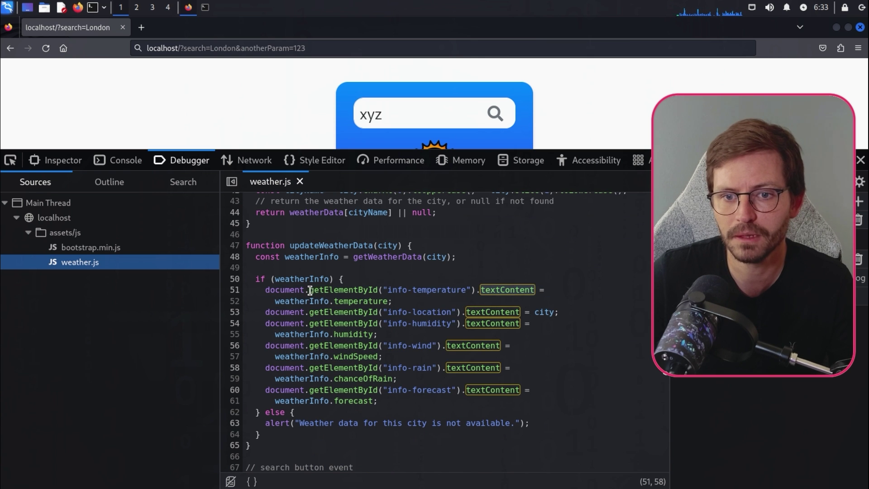
drag(310, 290, 476, 290)
double_click(509, 290)
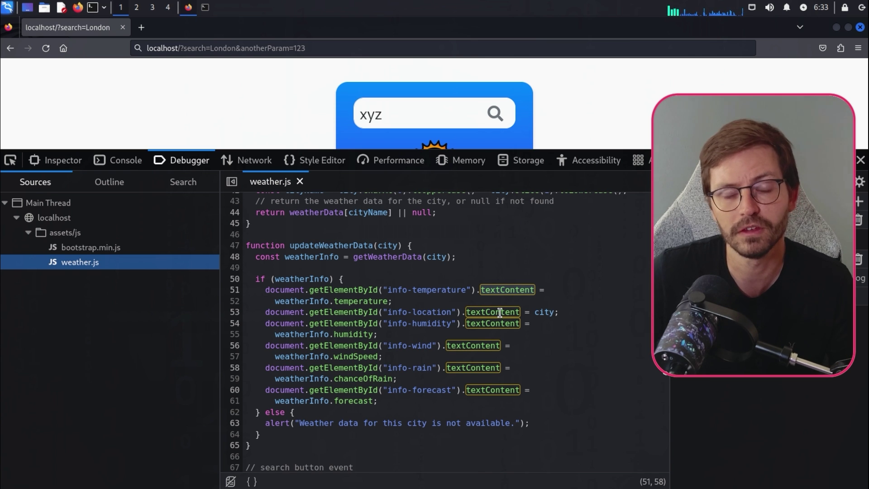
scroll(506, 315, down, 4)
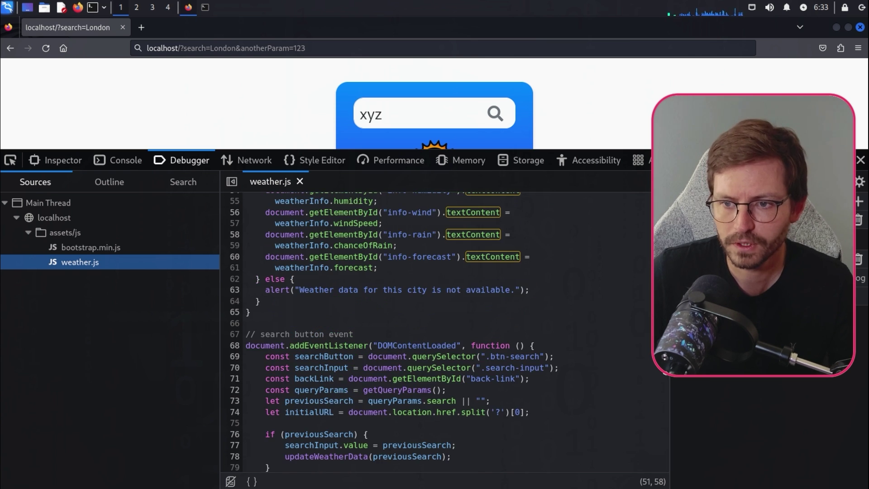
scroll(345, 233, down, 3)
scroll(344, 233, down, 2)
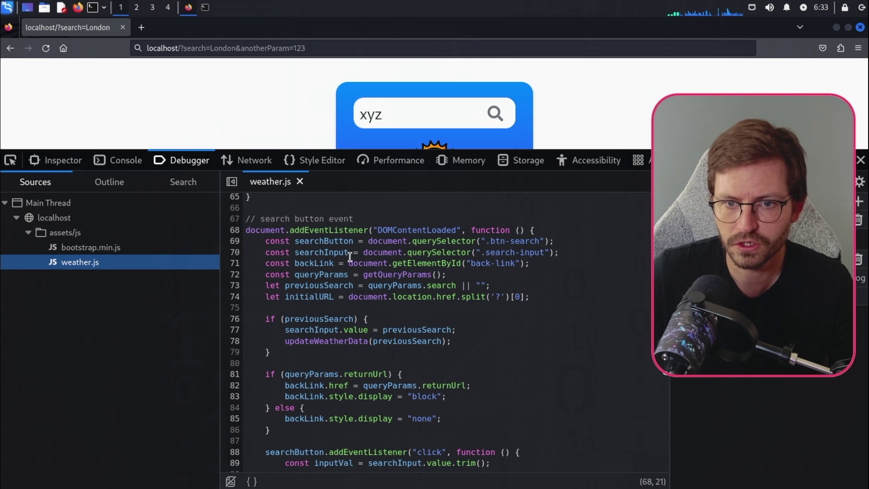
Highlight the queryParams and previousSearch usages in the DOMContentLoaded handler
key(Down)
key(Down)
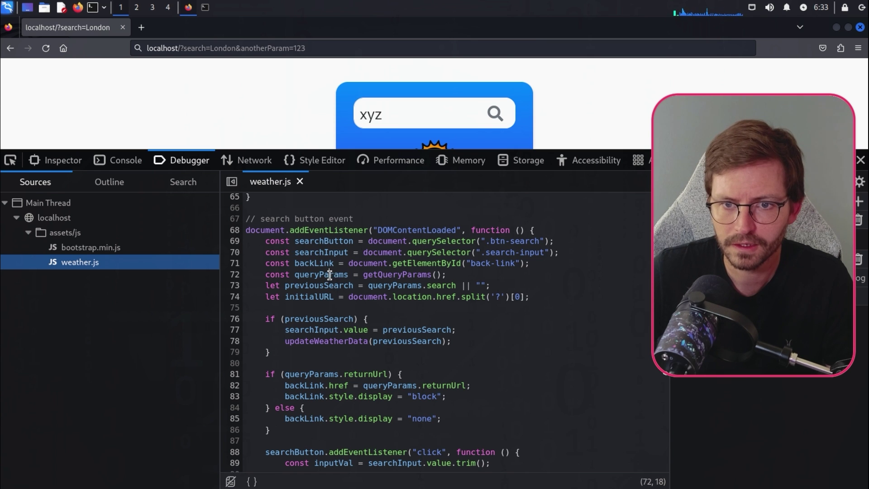
click(331, 274)
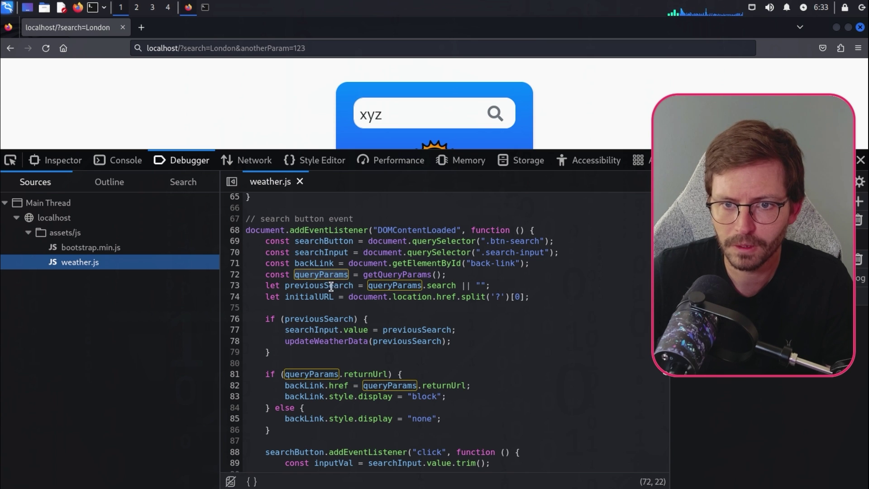
click(306, 285)
click(363, 297)
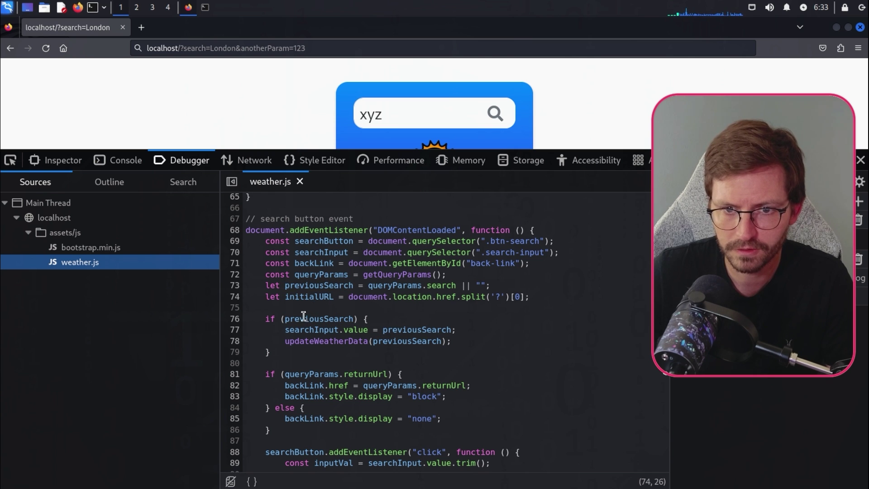
Review the previous-search restore lines and returnUrl usage, then show the Network panel
drag(284, 329, 452, 341)
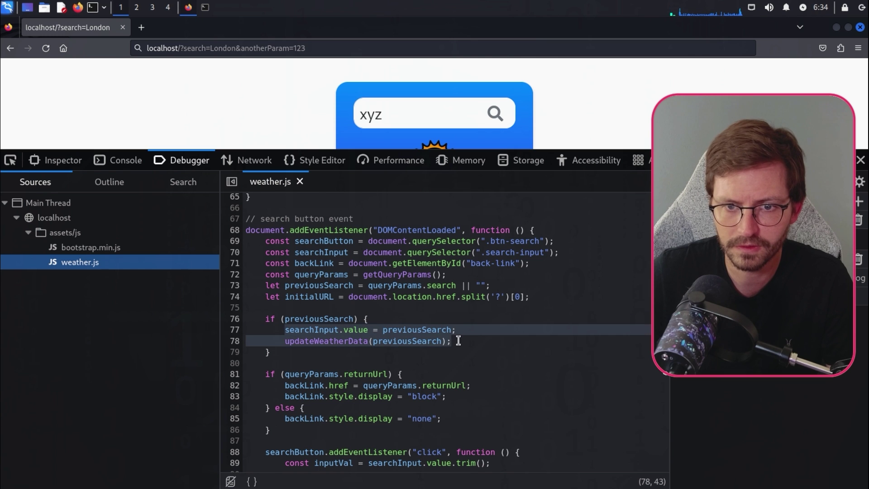
double_click(386, 328)
scroll(386, 329, down, 2)
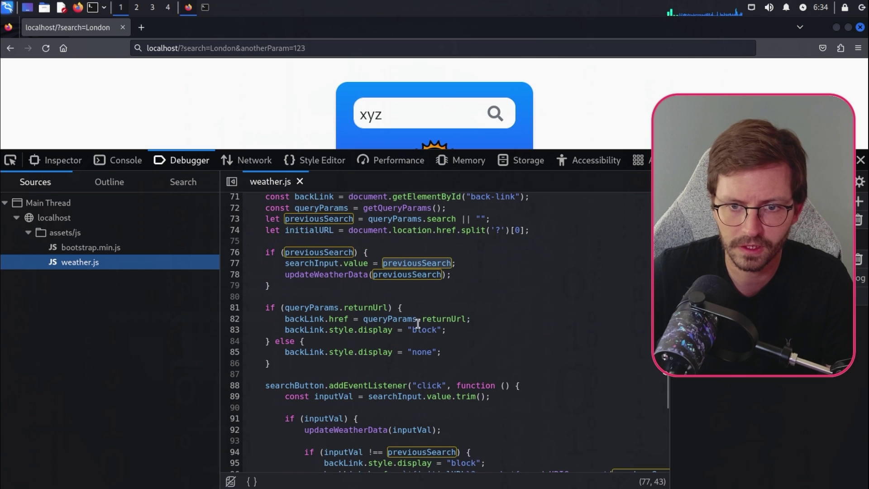
click(305, 287)
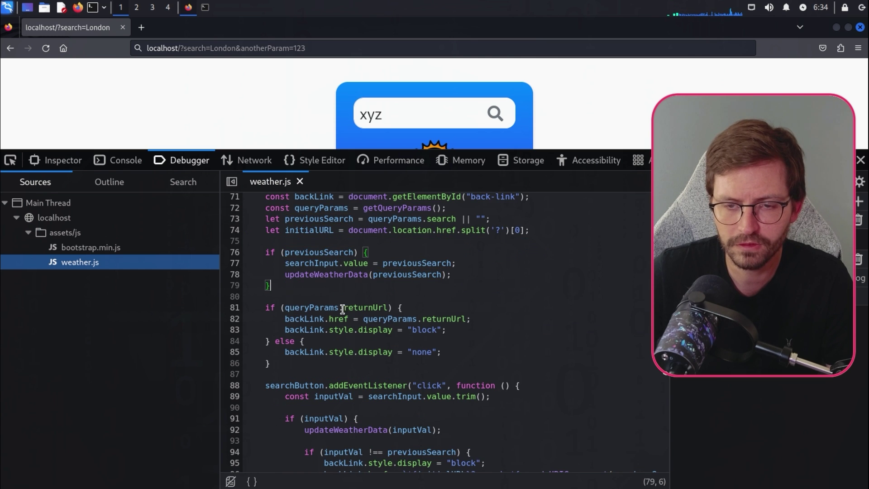
double_click(360, 308)
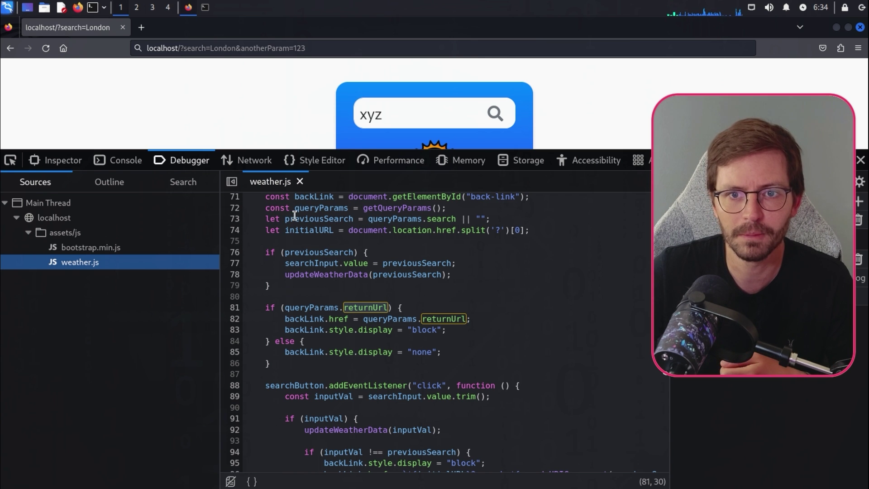
click(245, 160)
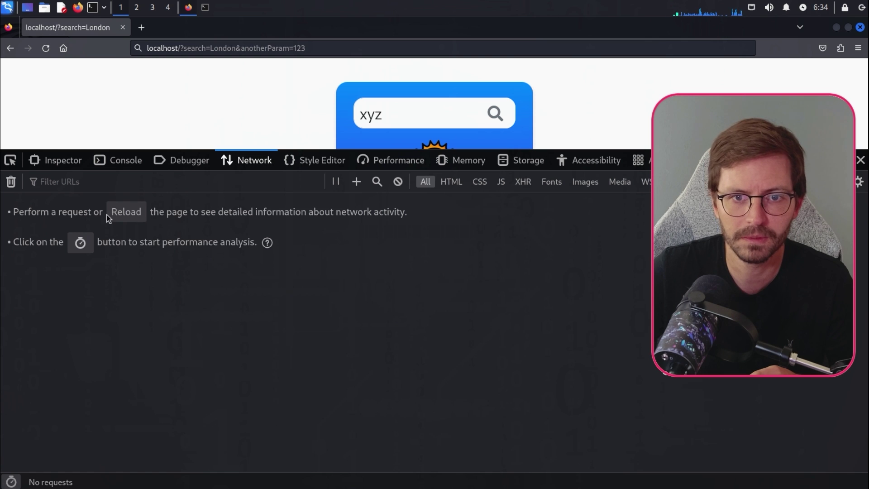
Reload localhost/?search=London to log six requests, then go back to weather.js in the Debugger
click(127, 211)
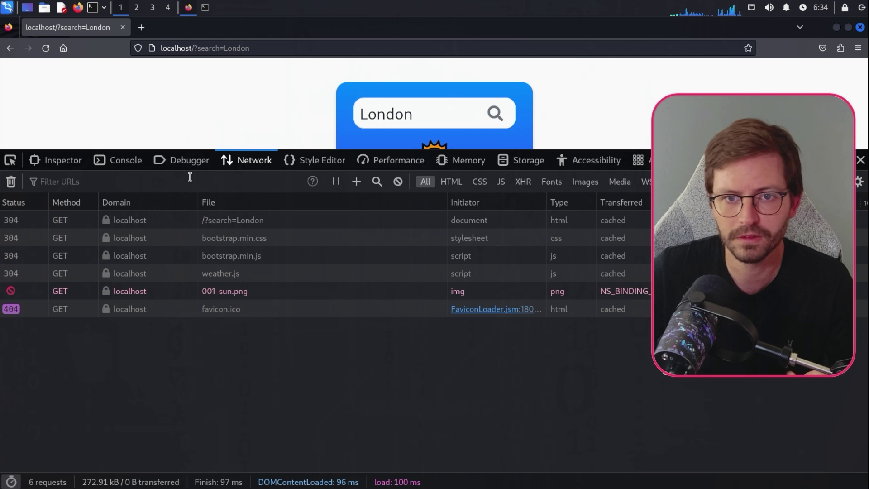
click(187, 160)
scroll(416, 306, down, 10)
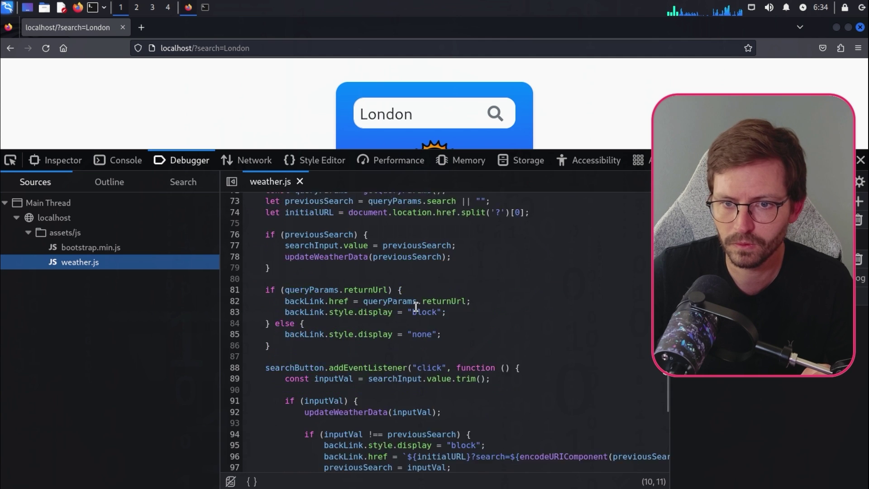
scroll(416, 308, up, 3)
scroll(416, 307, up, 5)
scroll(416, 308, down, 2)
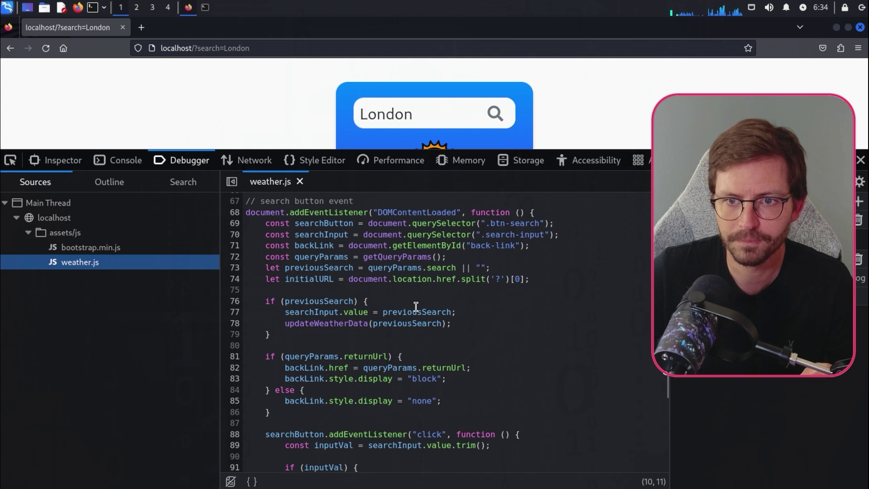
Highlight the queryParams uses and add a breakpoint on weather.js line 73
click(311, 355)
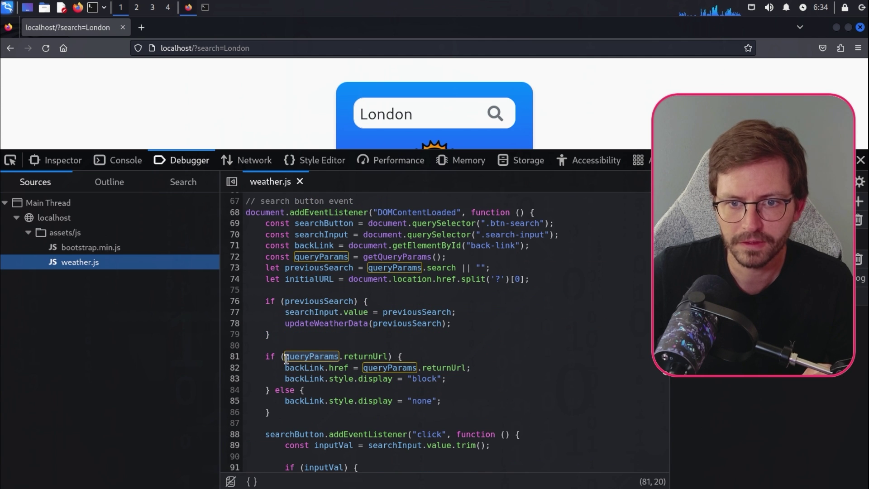
drag(283, 356, 340, 356)
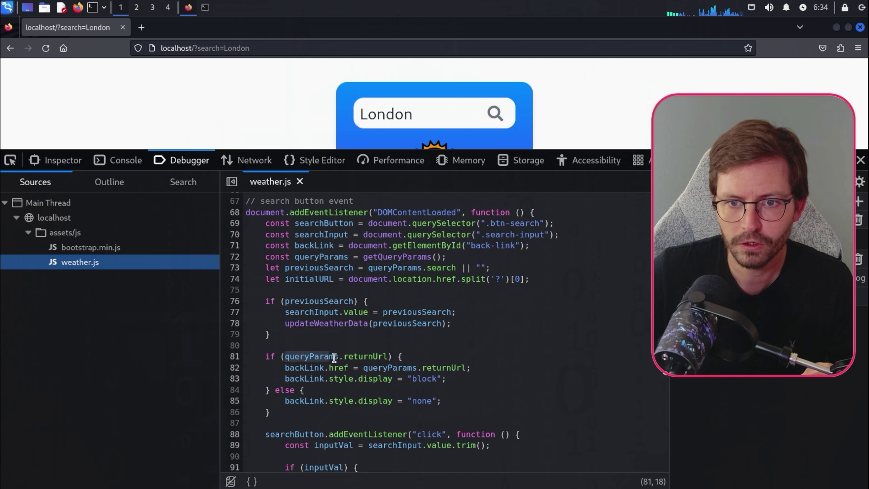
double_click(322, 257)
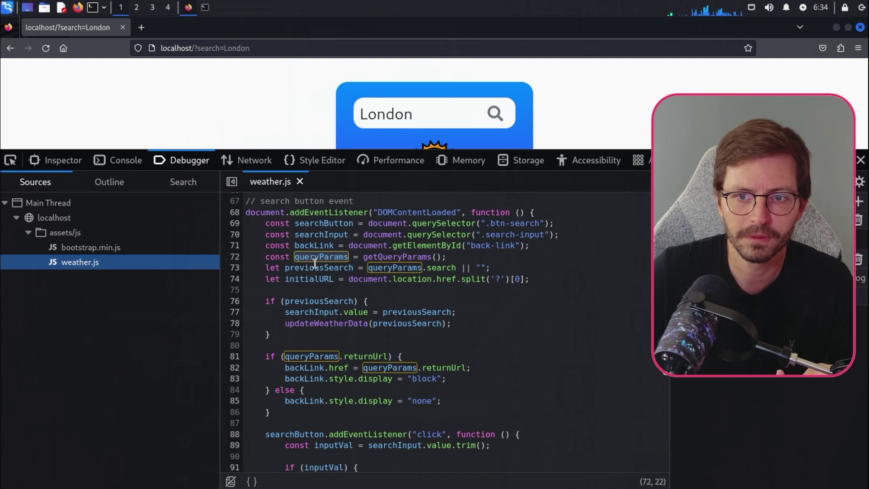
key(Right)
key(Right)
key(Right)
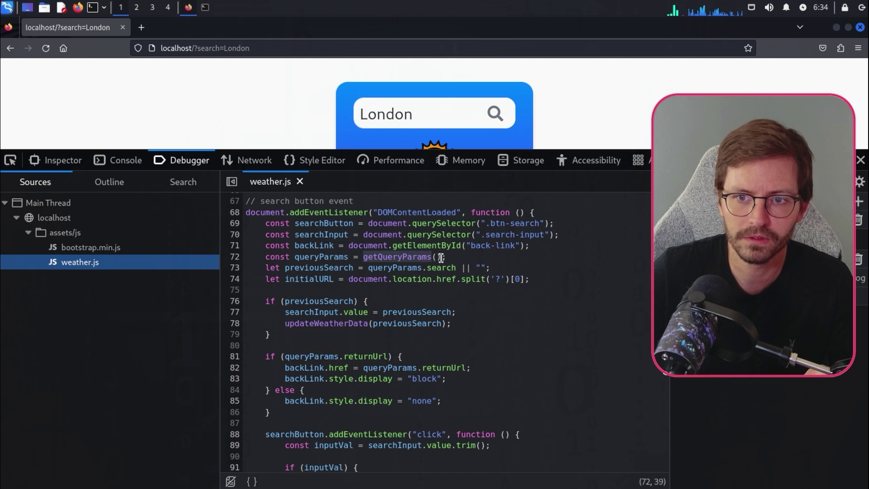
double_click(322, 258)
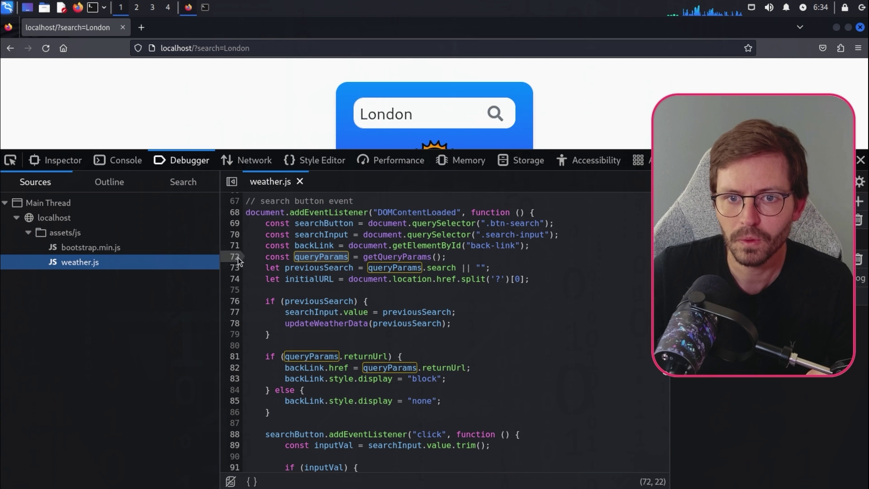
click(235, 268)
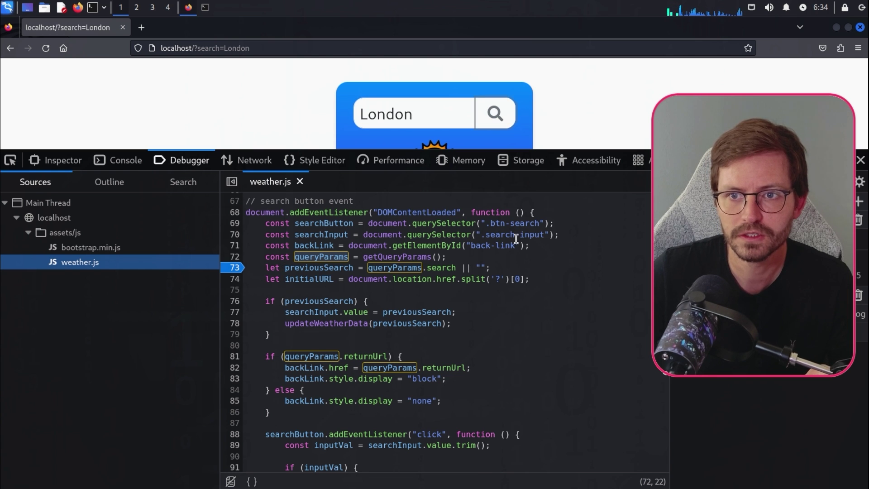
click(438, 113)
Search Tokyo to hit the line 73 breakpoint, add a line 82 breakpoint, and resume
key(ctrl+a)
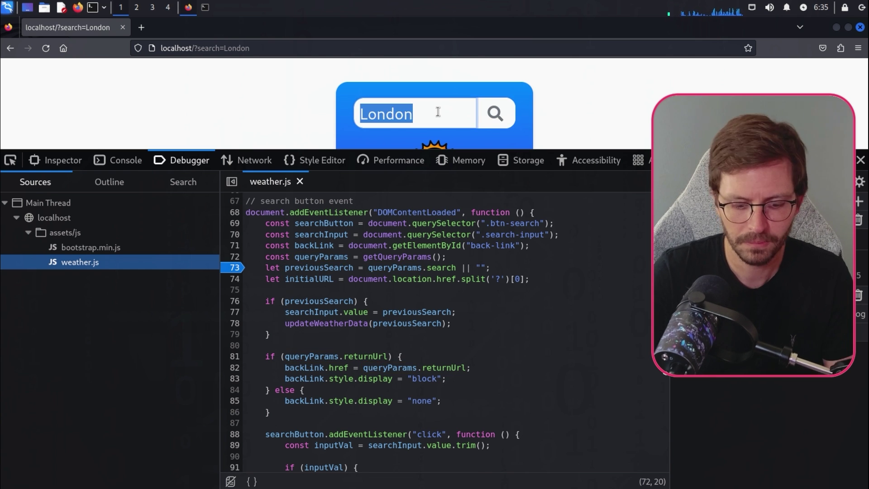
text(Tokyo)
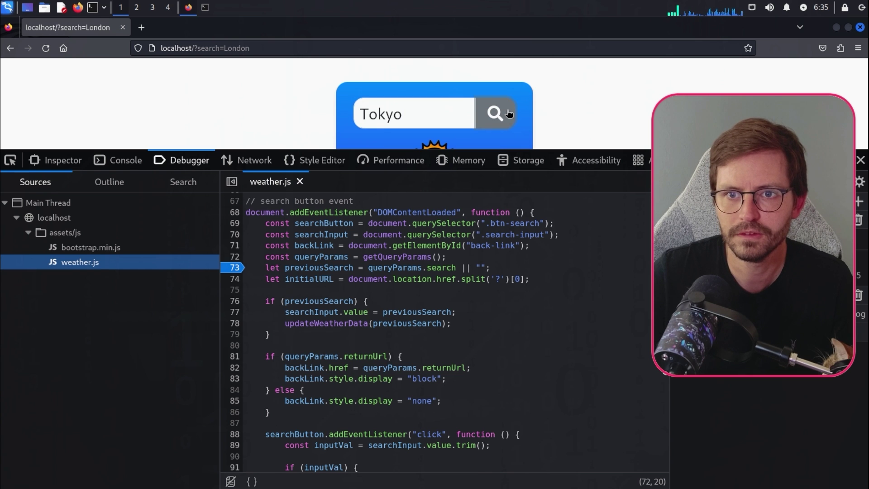
click(510, 113)
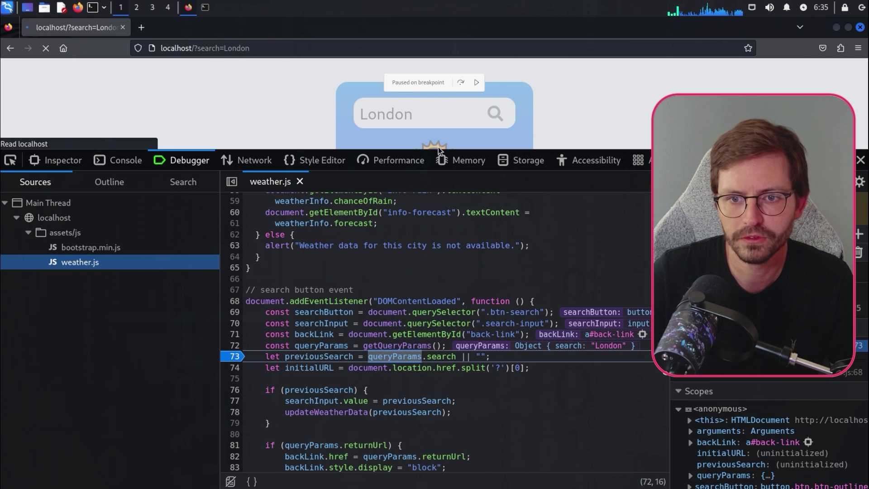
mouse_move(321, 345)
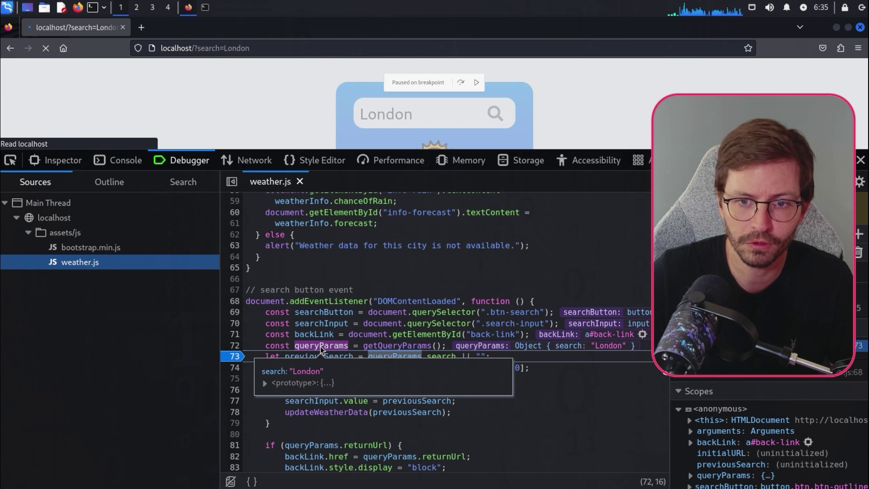
scroll(325, 349, down, 2)
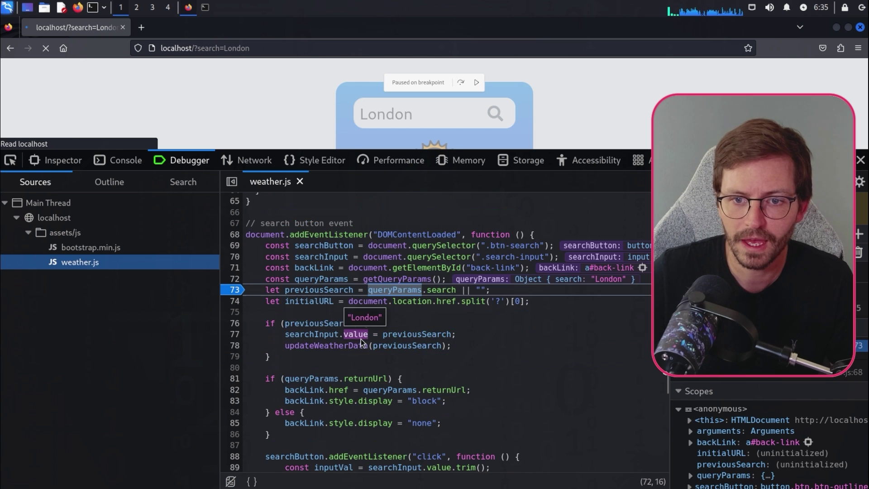
click(234, 390)
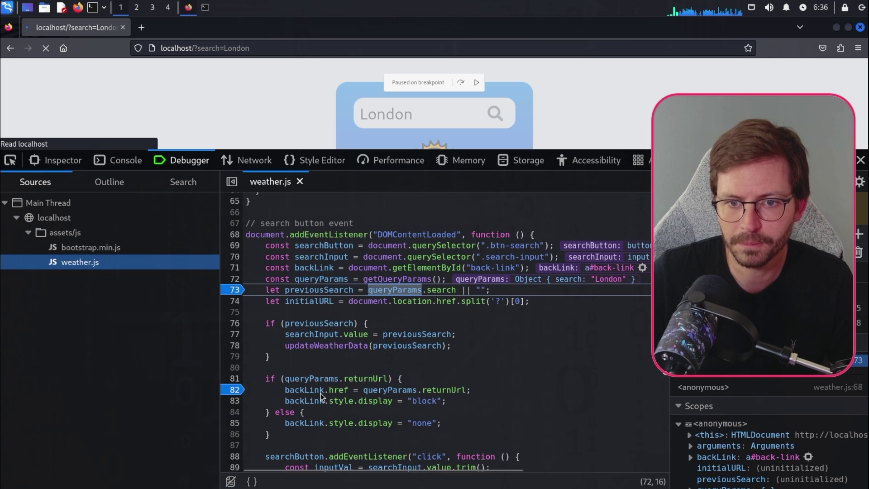
scroll(370, 345, down, 2)
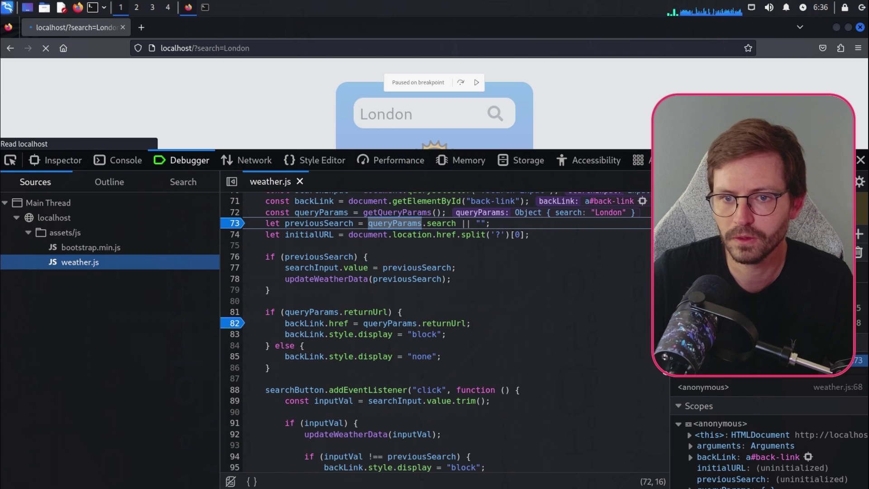
key(F8)
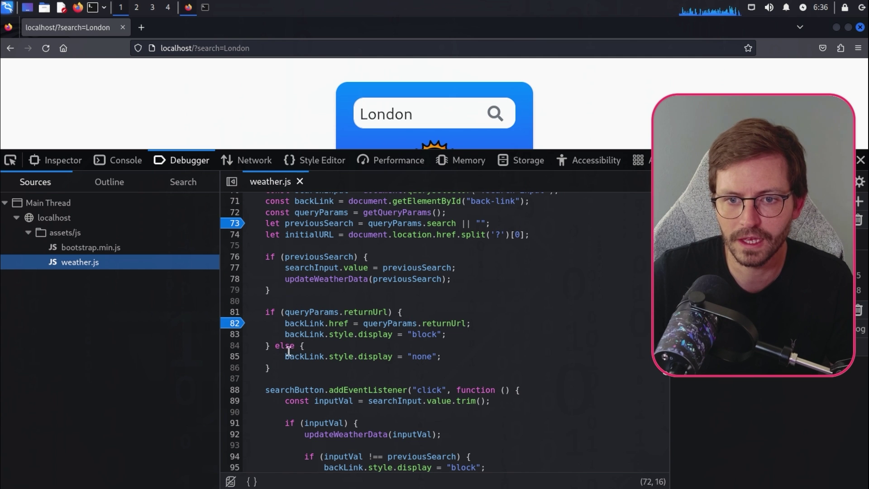
Add a line 85 breakpoint and reload, pausing there with returnUrl undefined
click(234, 355)
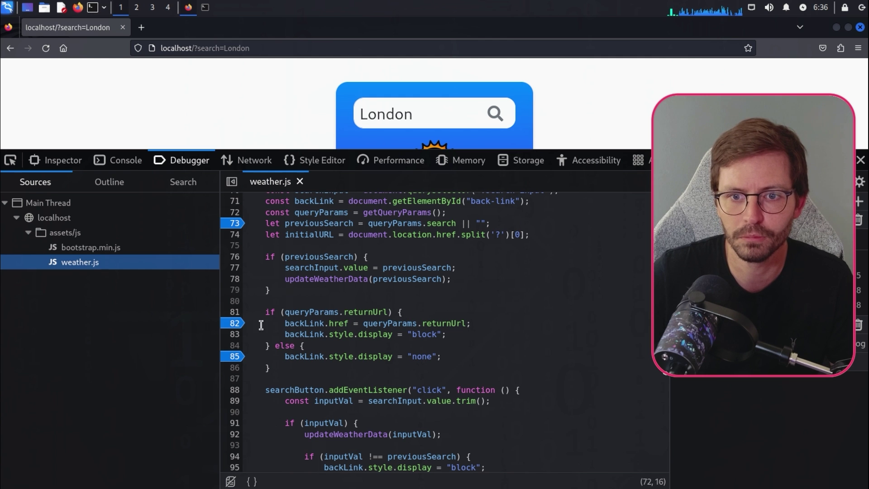
click(46, 48)
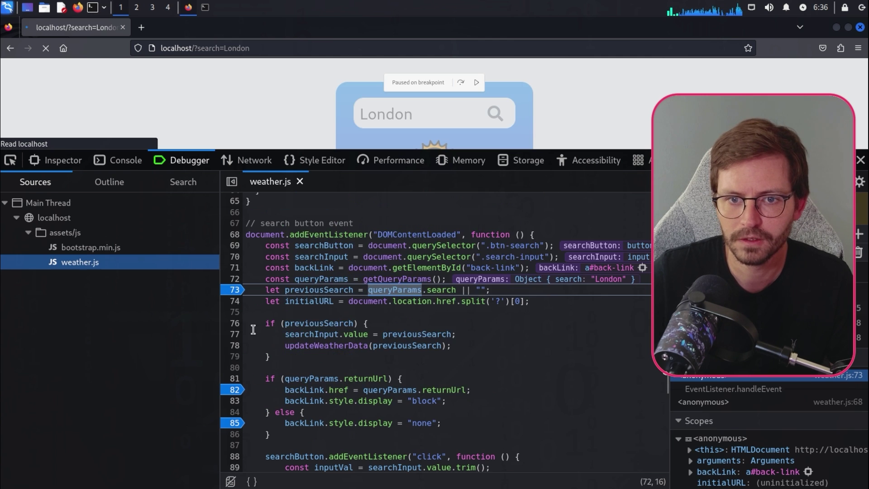
key(F8)
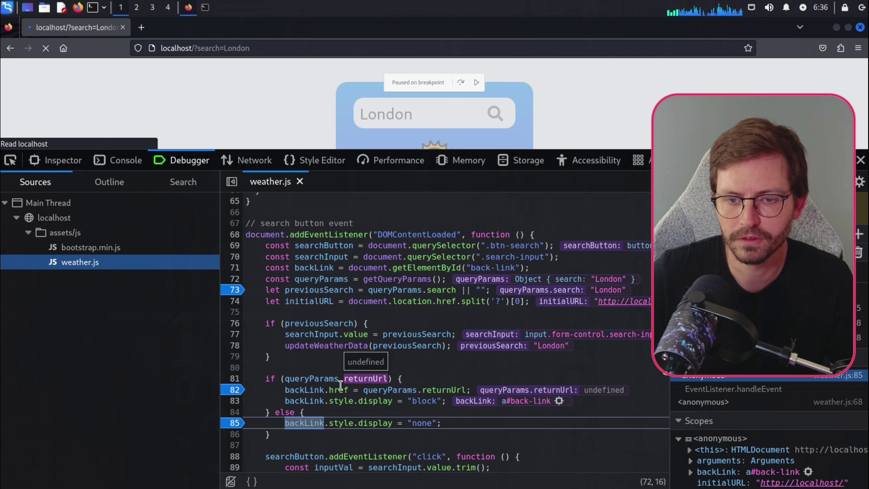
click(294, 48)
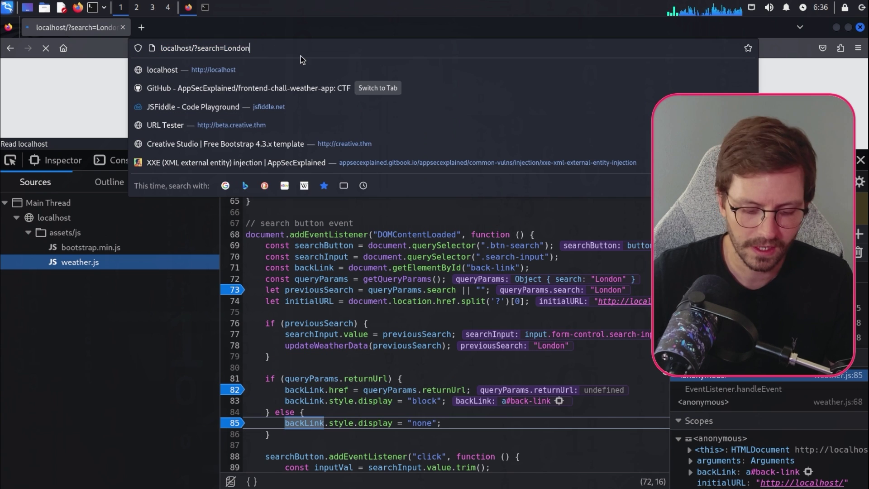
text(&test=test)
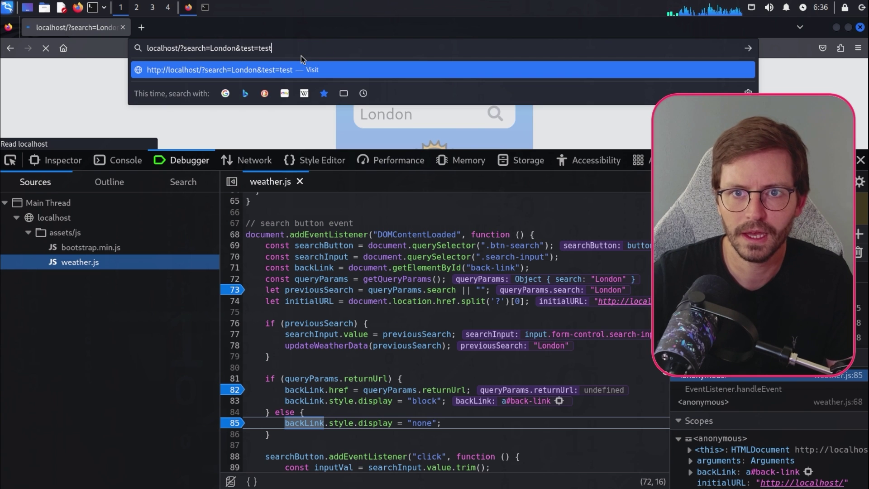
Load the page with &test=test appended and inspect queryParams at line 73
key(Return)
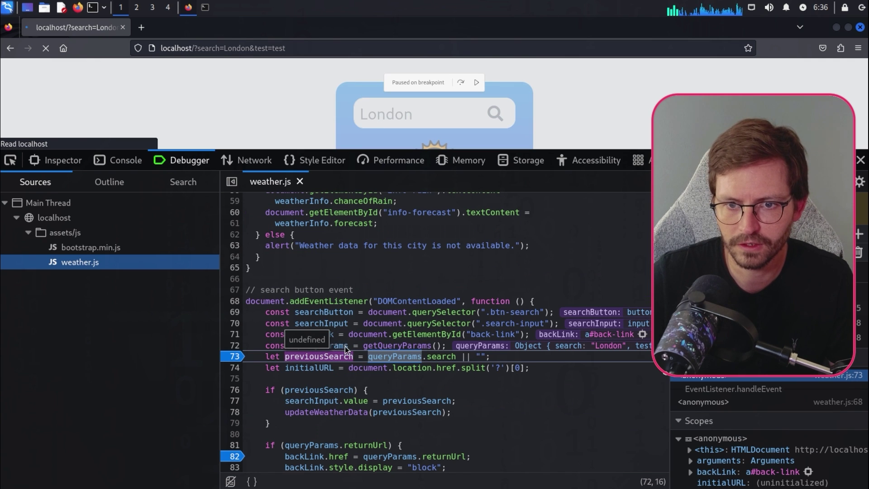
mouse_move(395, 290)
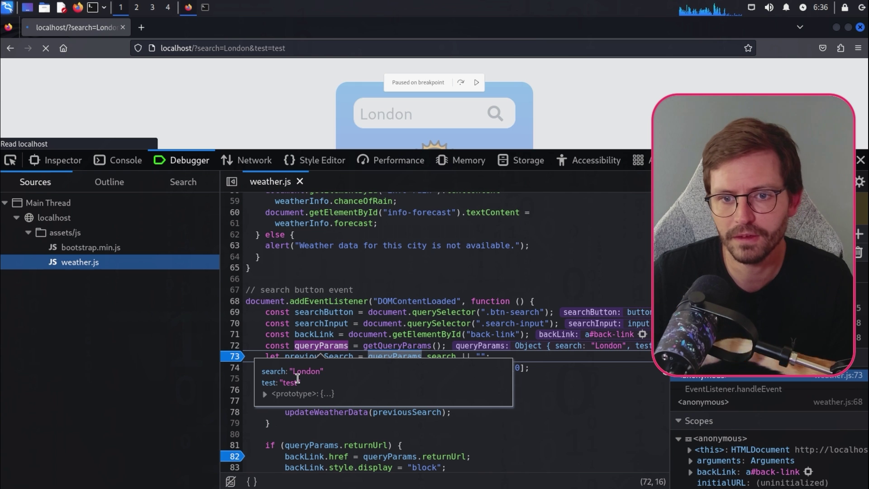
scroll(386, 349, down, 2)
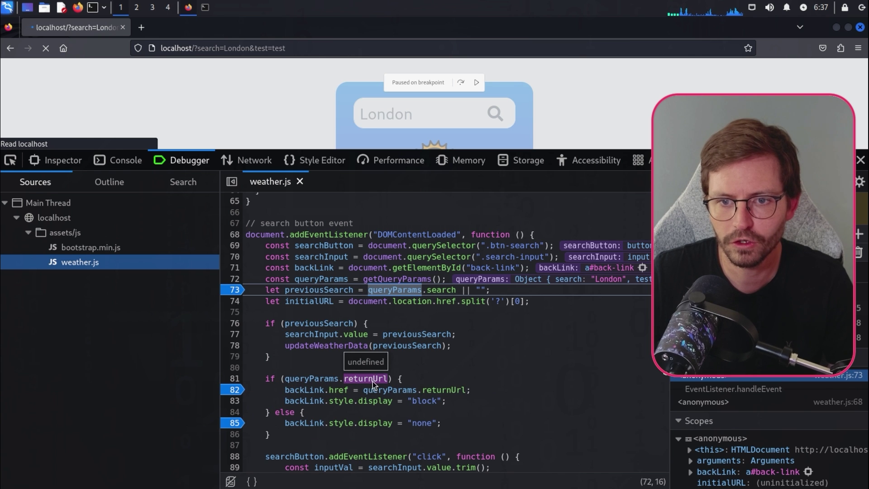
mouse_move(367, 378)
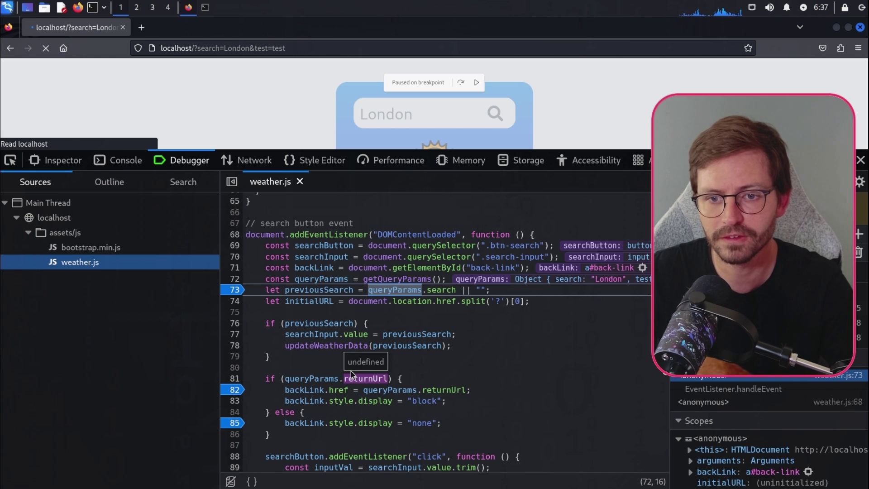
double_click(261, 47)
text(returnU)
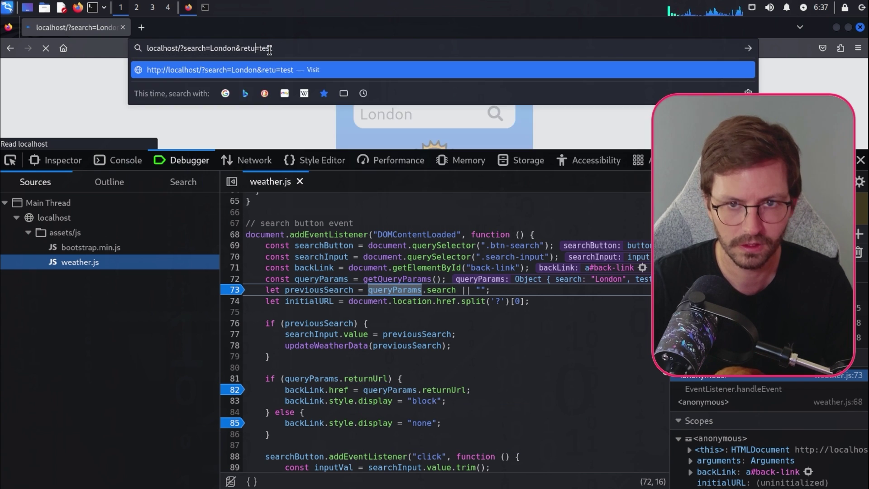
text(RL)
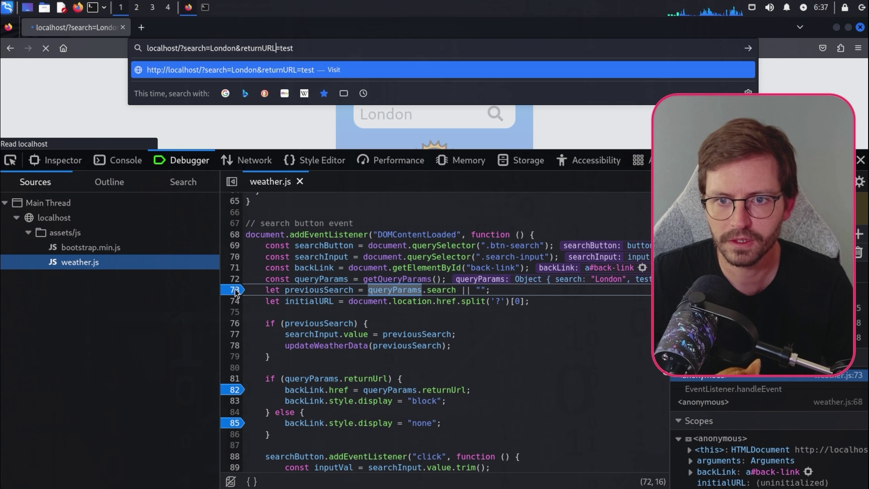
Correct returnURL to returnUrl=test and reload so line 82 reads returnUrl "test"
key(Return)
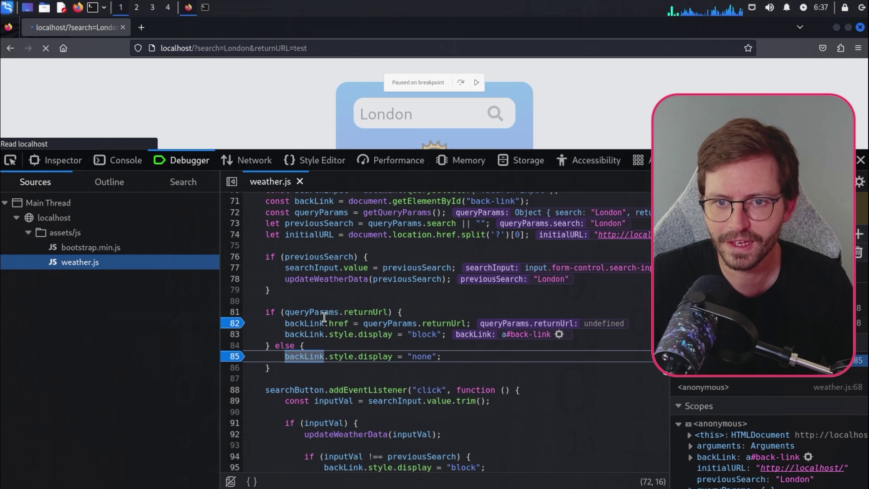
click(279, 47)
key(Delete)
key(Delete)
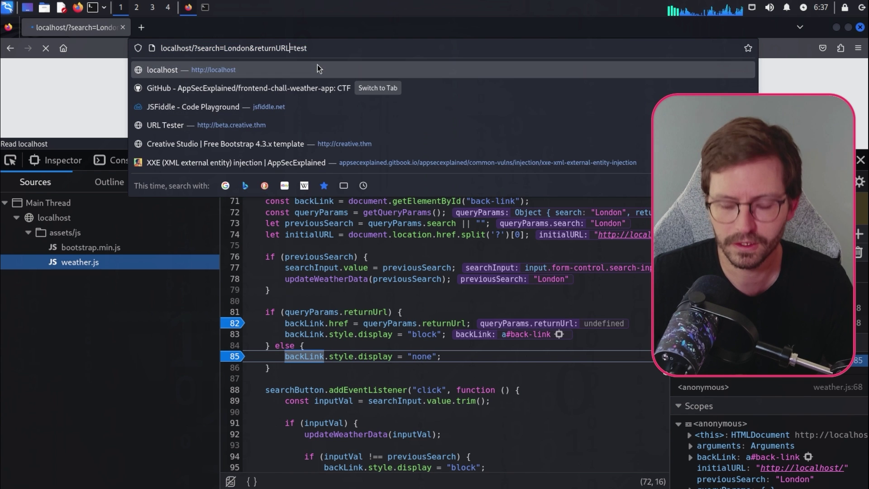
text(rl)
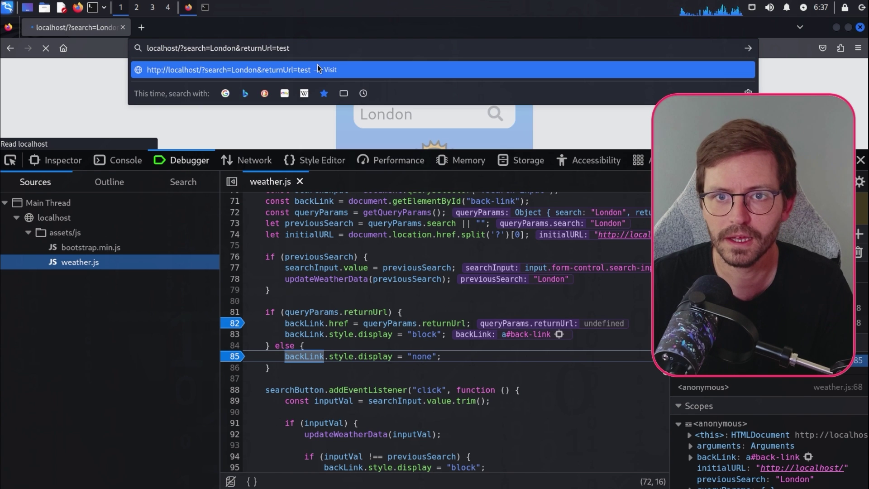
key(Return)
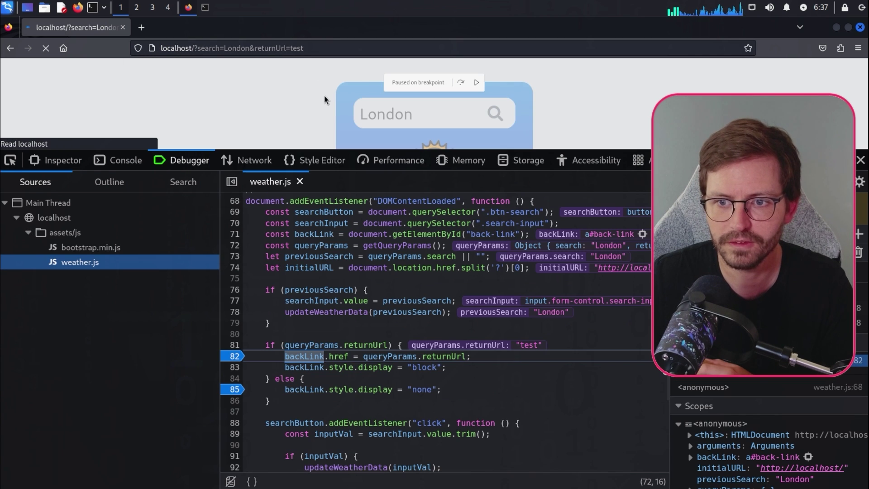
mouse_move(311, 345)
mouse_move(366, 345)
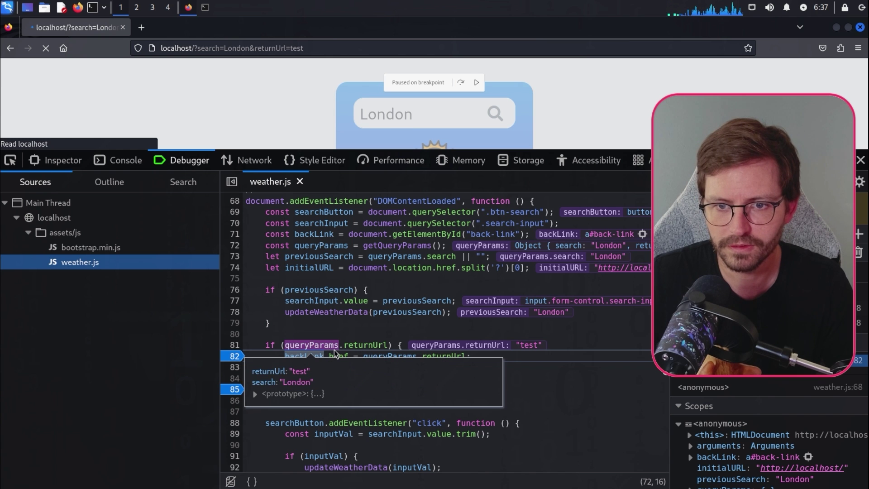
scroll(384, 330, down, 2)
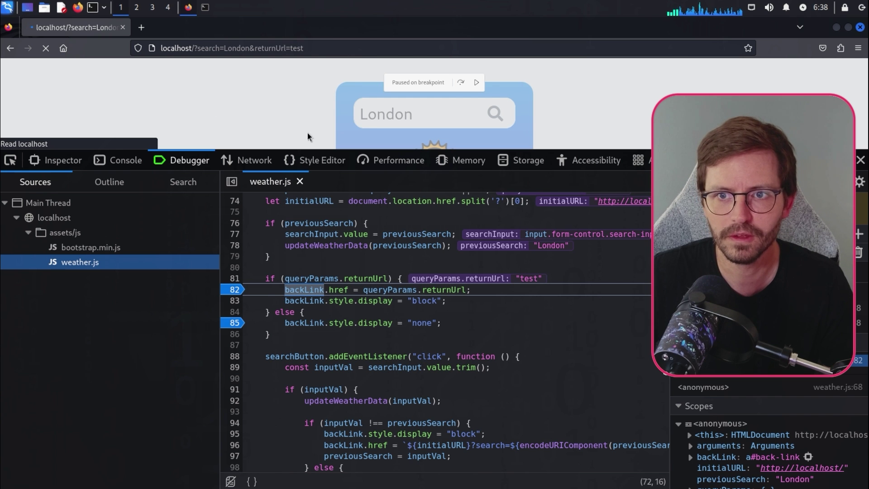
Resume the script, briefly open and close view-source, then select the line 71 back-link lookup
key(F8)
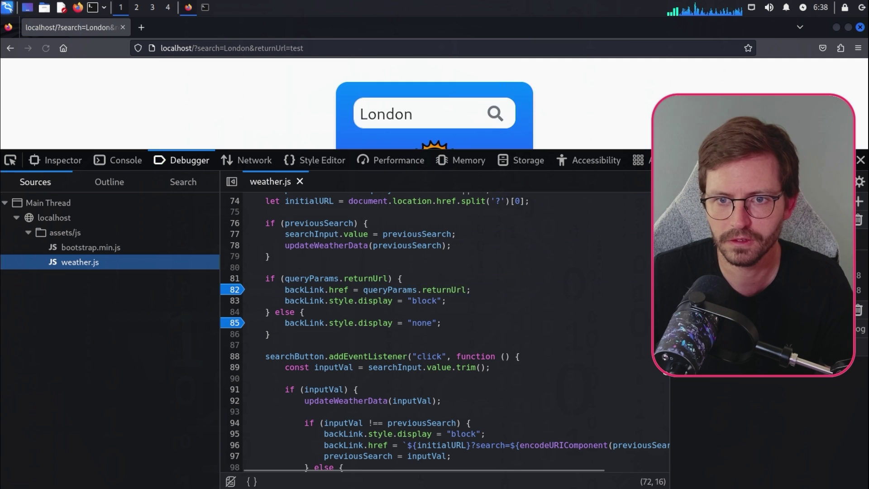
key(ctrl+u)
key(ctrl+f)
key(ctrl+w)
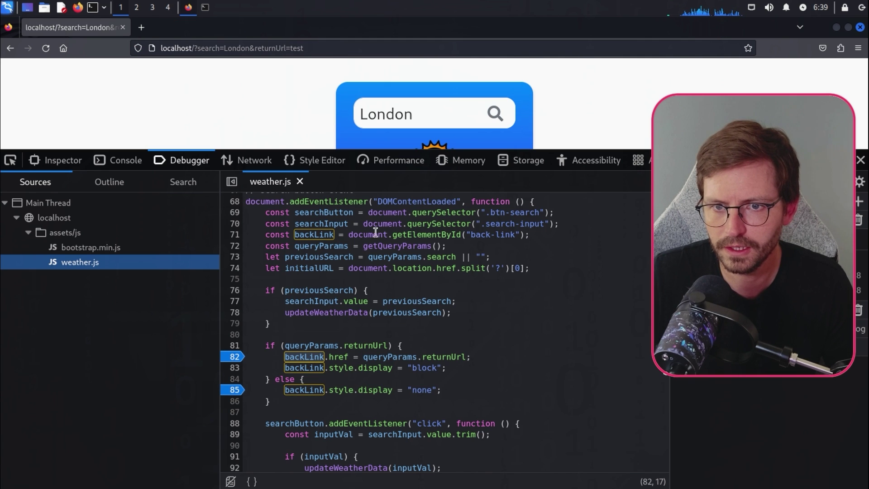
drag(351, 234, 518, 237)
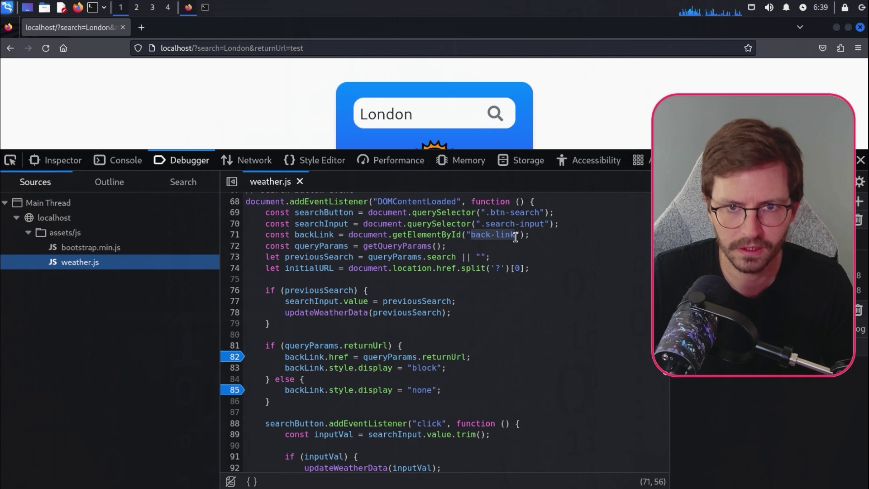
Find and select the back-link anchor on source lines 136–140, then return to the weather app
key(ctrl+u)
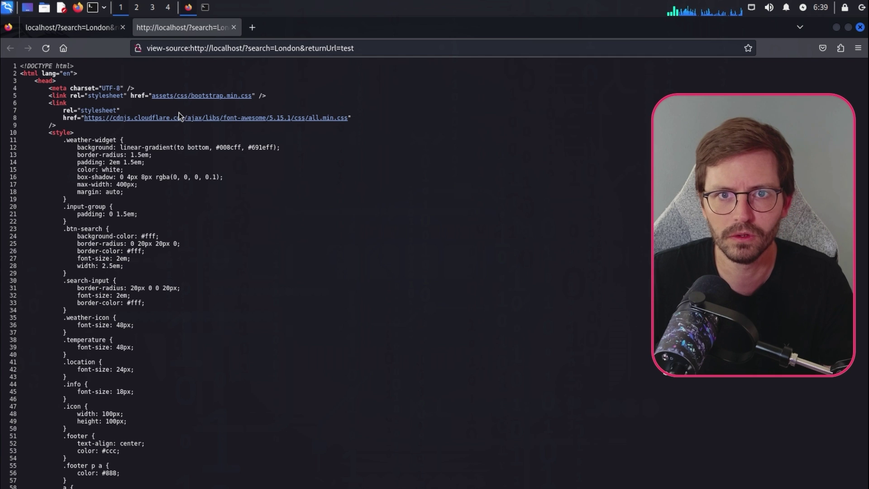
key(ctrl+f)
text(back-link)
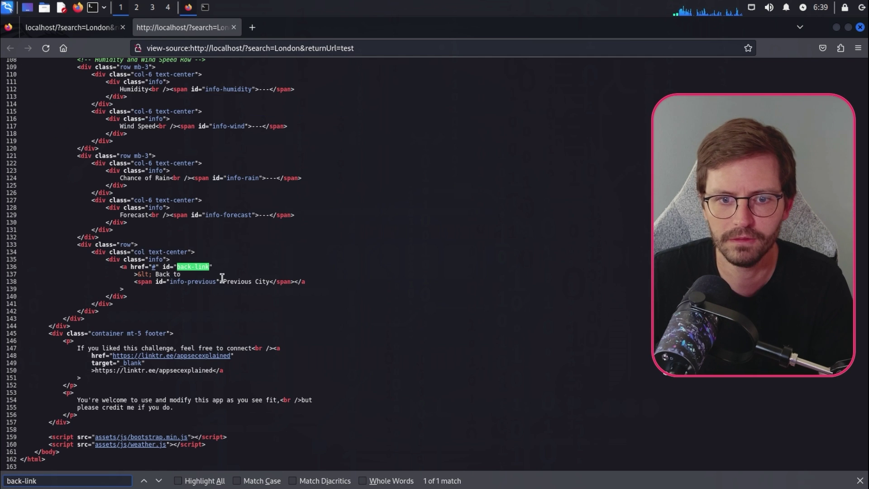
scroll(238, 207, up, 2)
scroll(220, 232, up, 2)
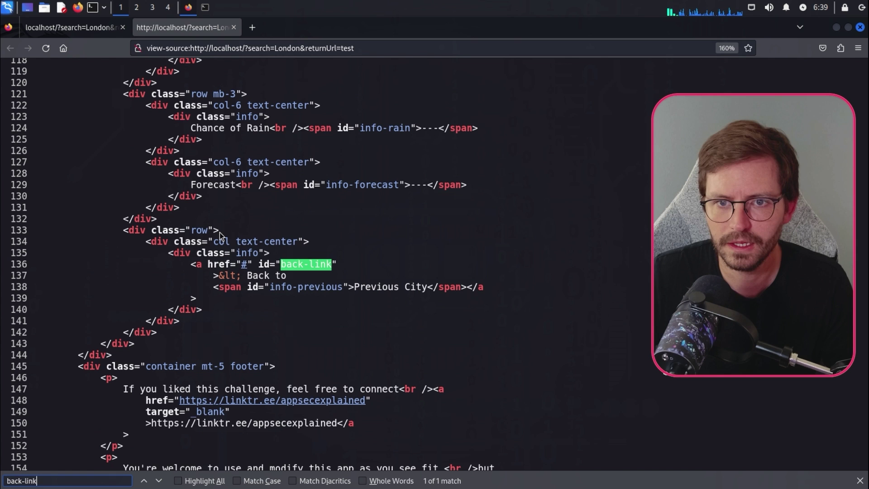
click(195, 264)
drag(192, 264, 203, 310)
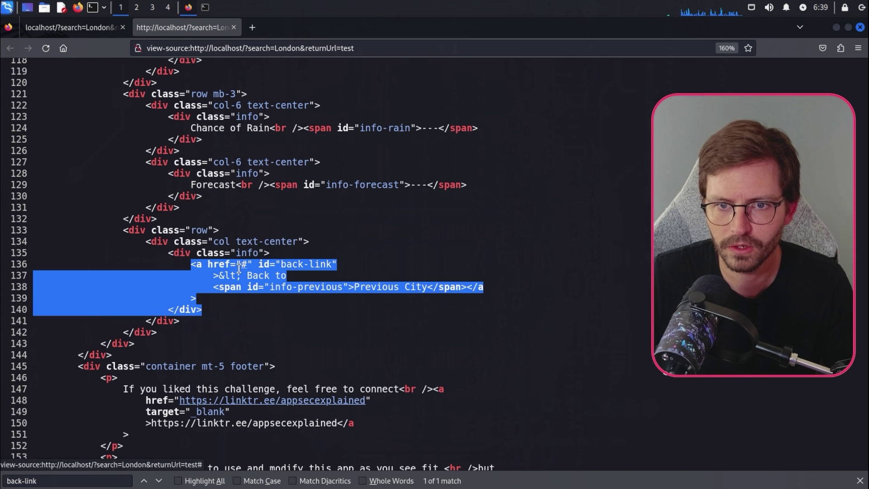
click(307, 275)
double_click(254, 276)
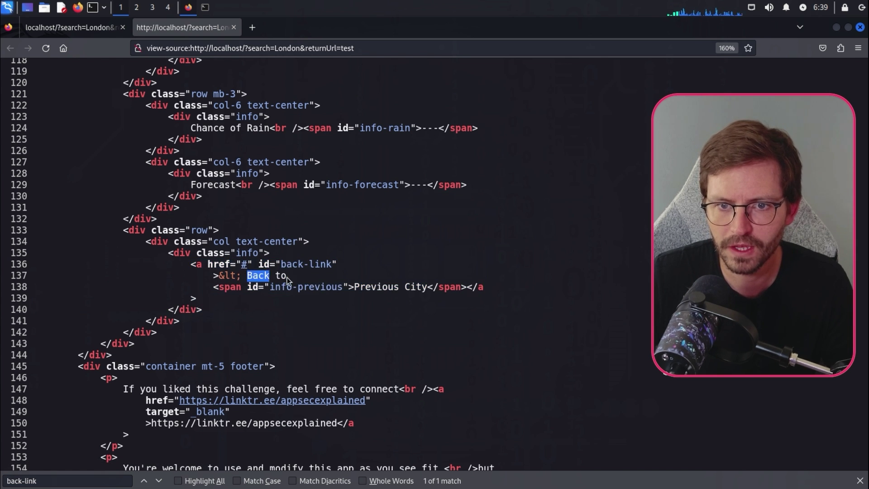
click(285, 276)
click(70, 27)
scroll(313, 102, down, 3)
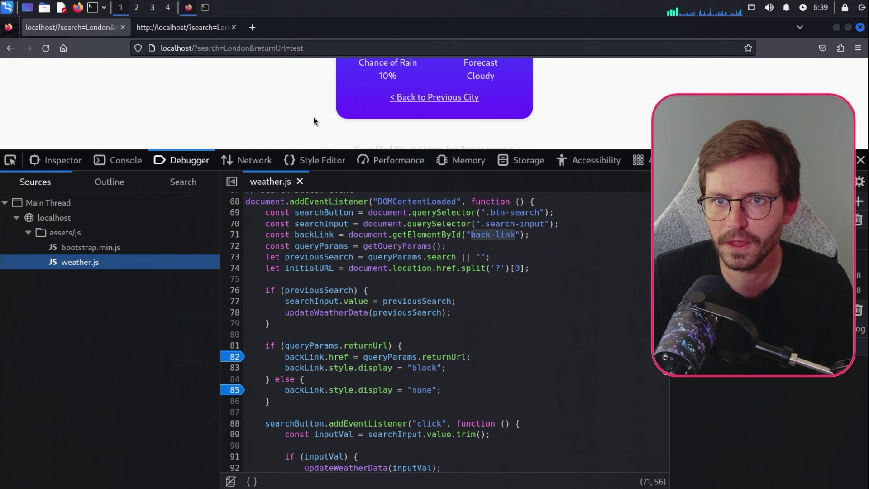
right_click(417, 103)
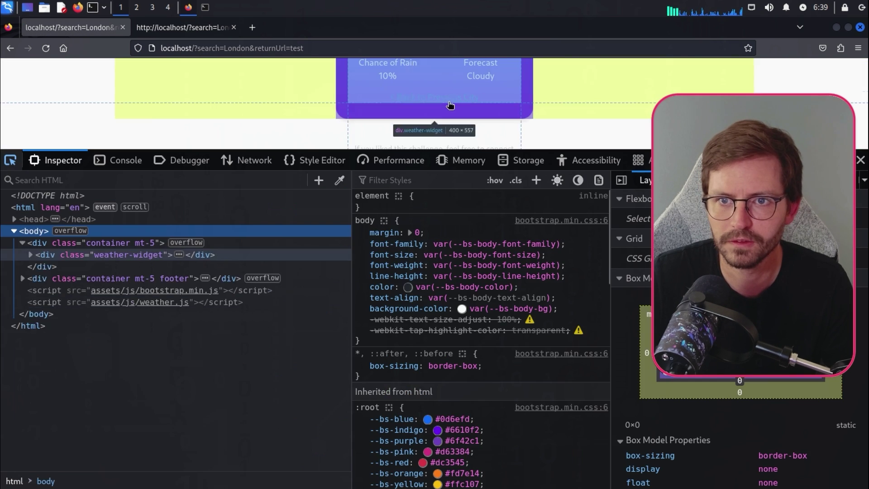
click(134, 409)
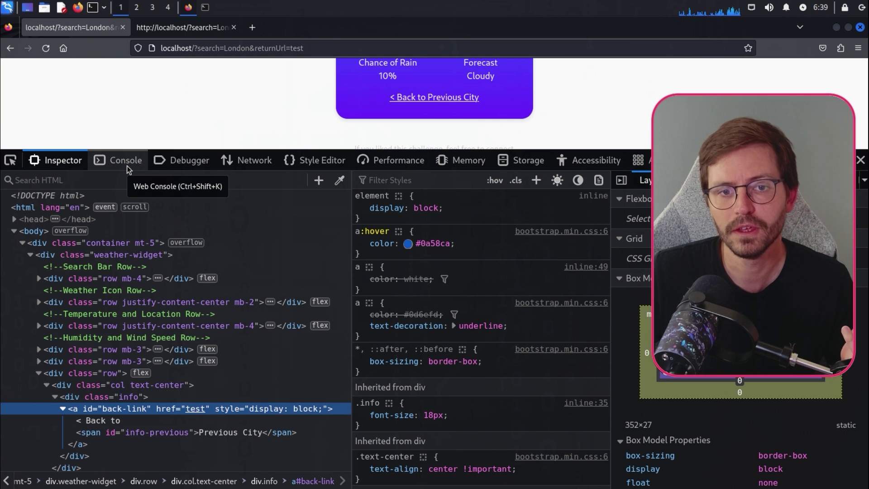
click(189, 161)
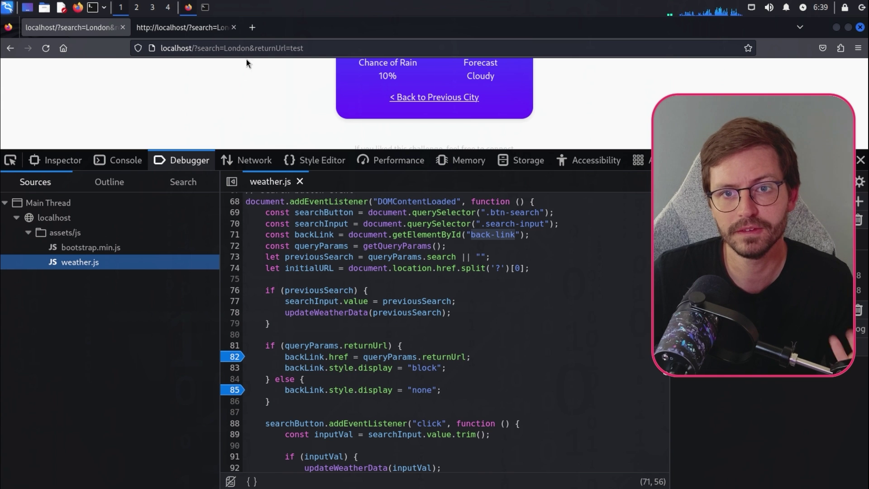
click(262, 48)
key(Escape)
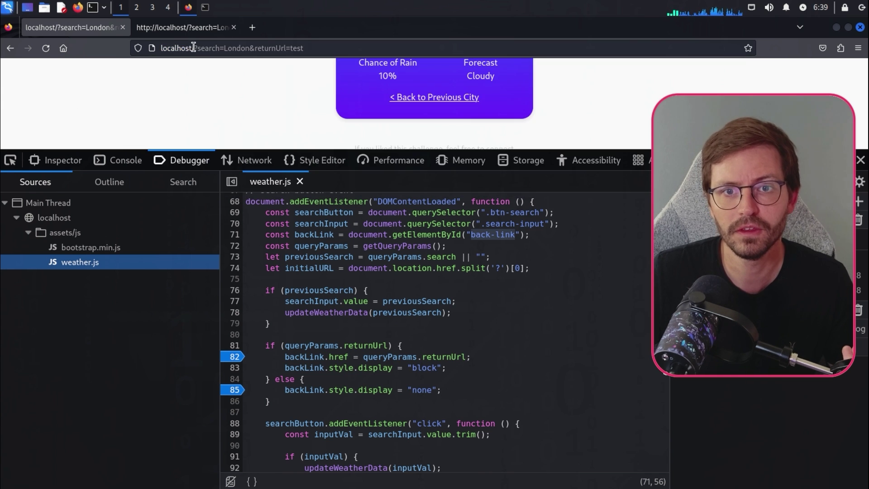
click(174, 48)
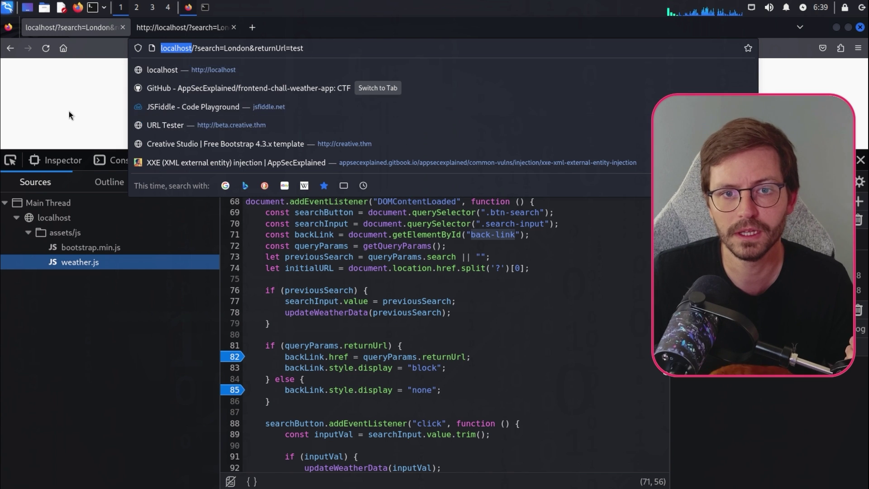
key(Escape)
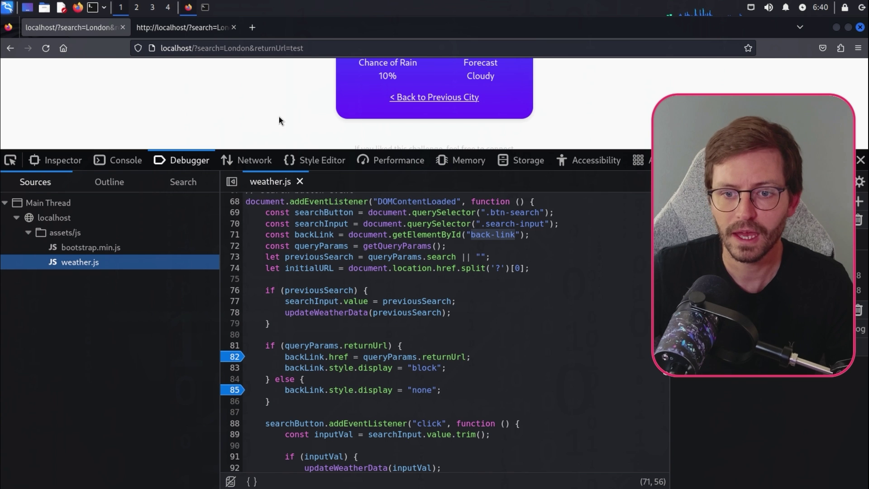
Remove the line 82 breakpoint and close the developer tools
click(298, 48)
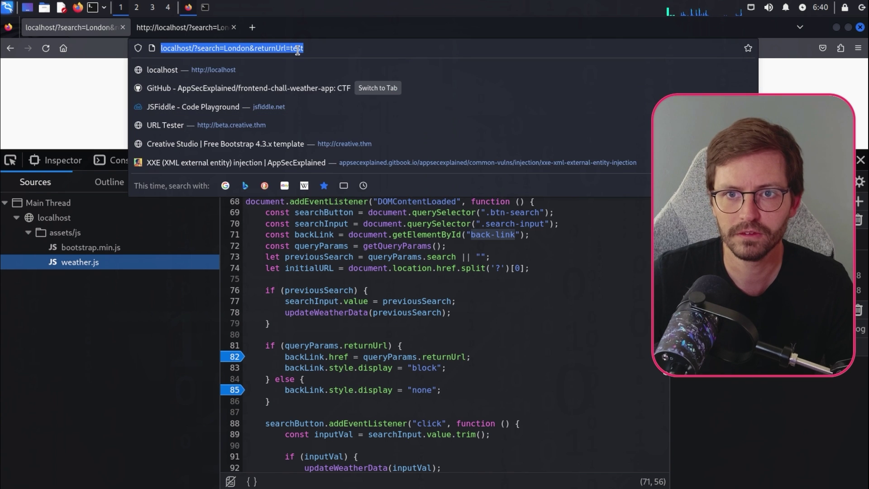
double_click(297, 48)
click(231, 357)
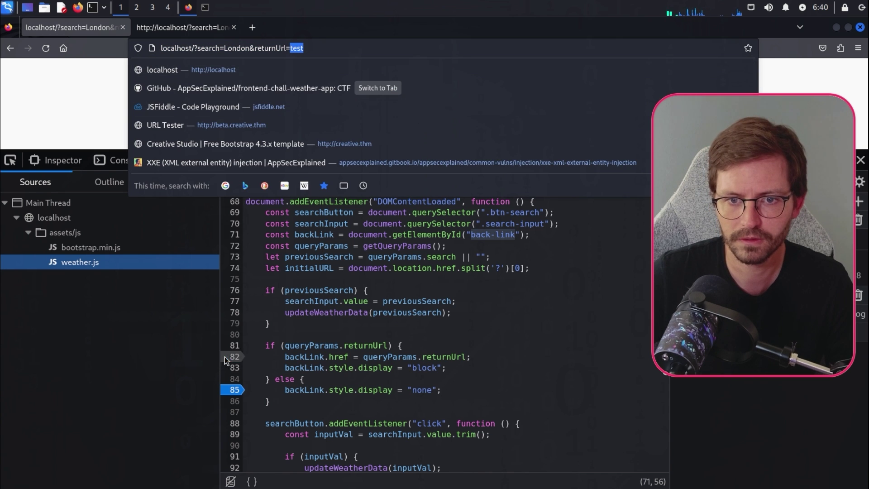
key(F12)
text(ht)
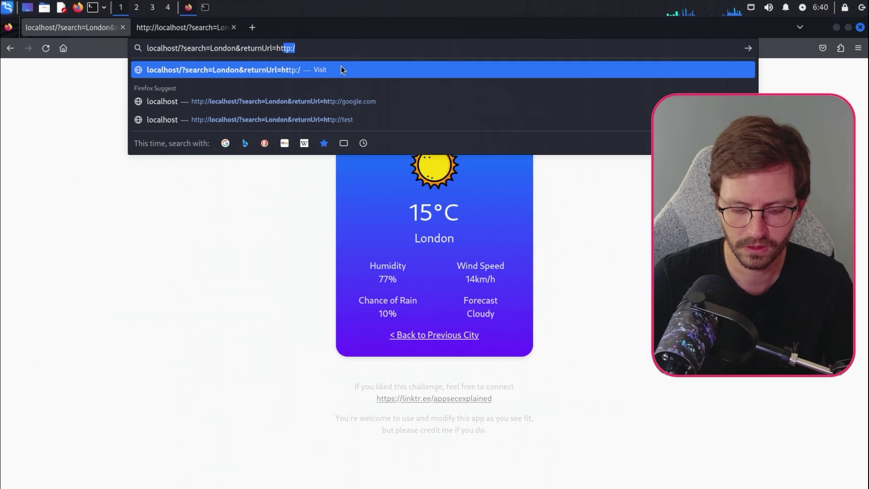
text(tp://)
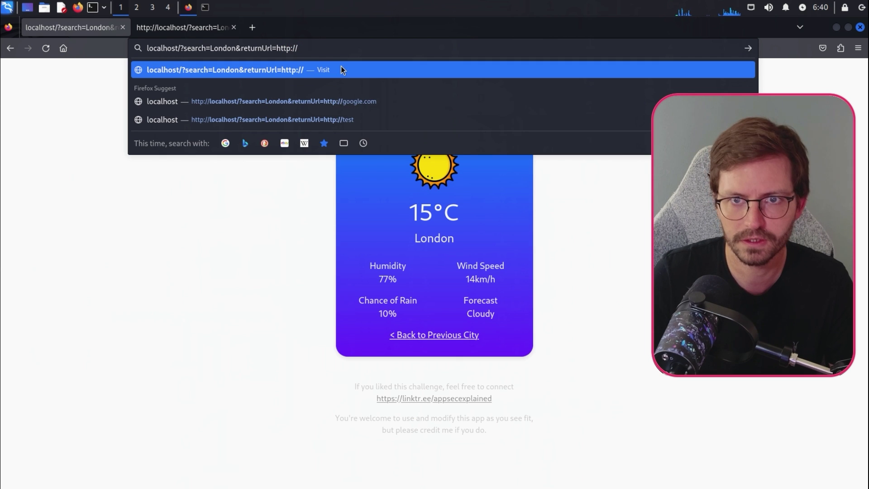
key(Left)
key(Left)
text(s)
key(End)
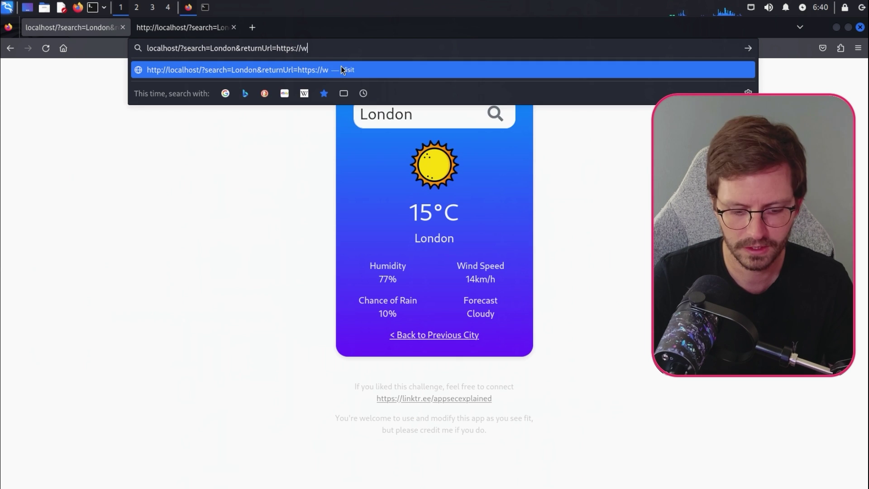
text(www.google.com)
key(Return)
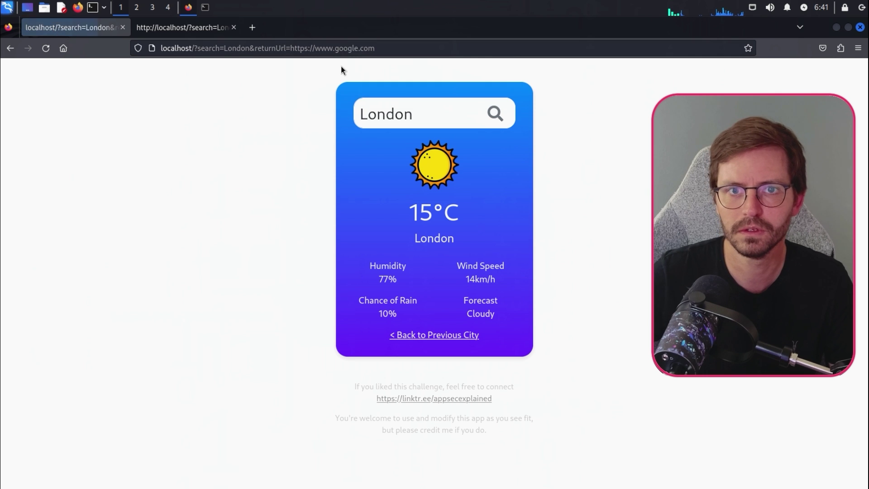
middle_click(198, 28)
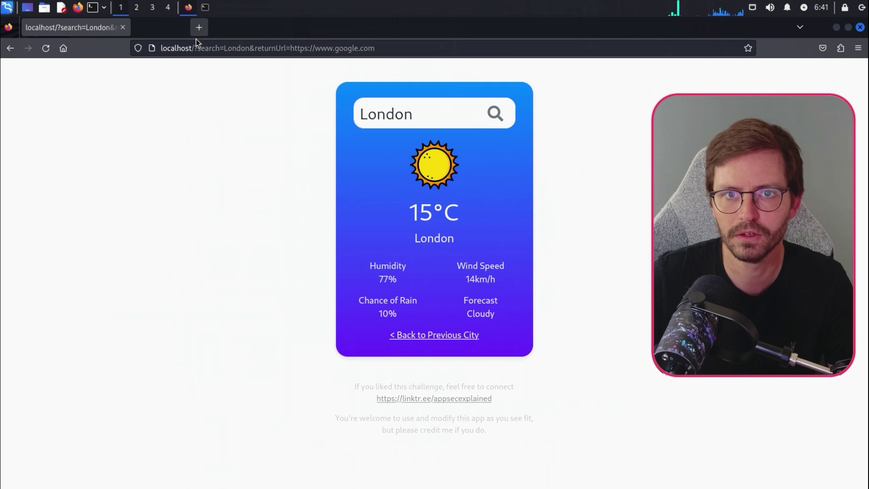
click(428, 335)
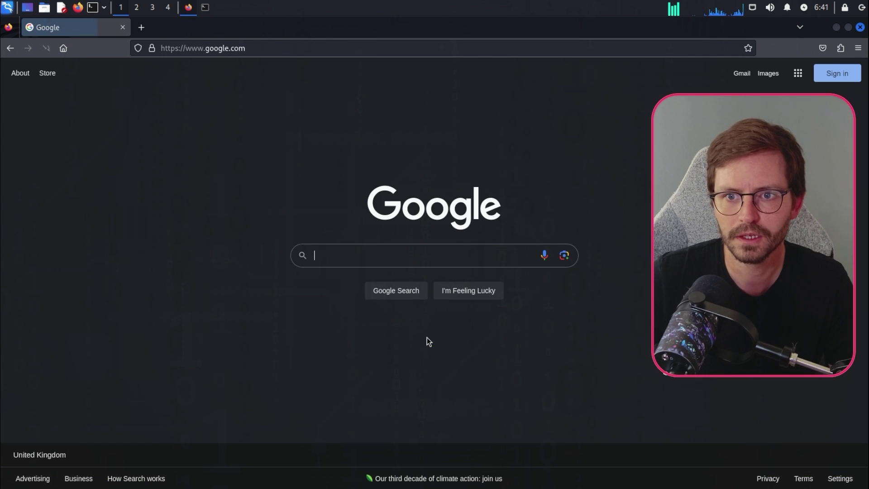
click(11, 49)
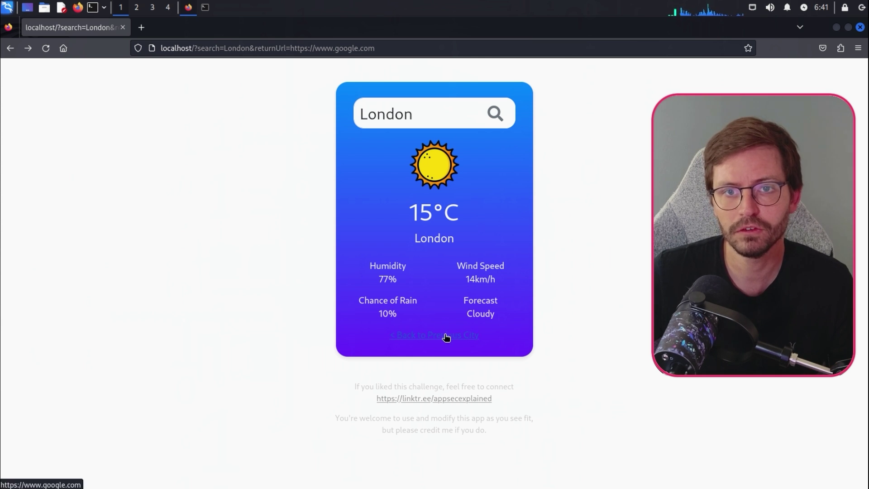
click(169, 49)
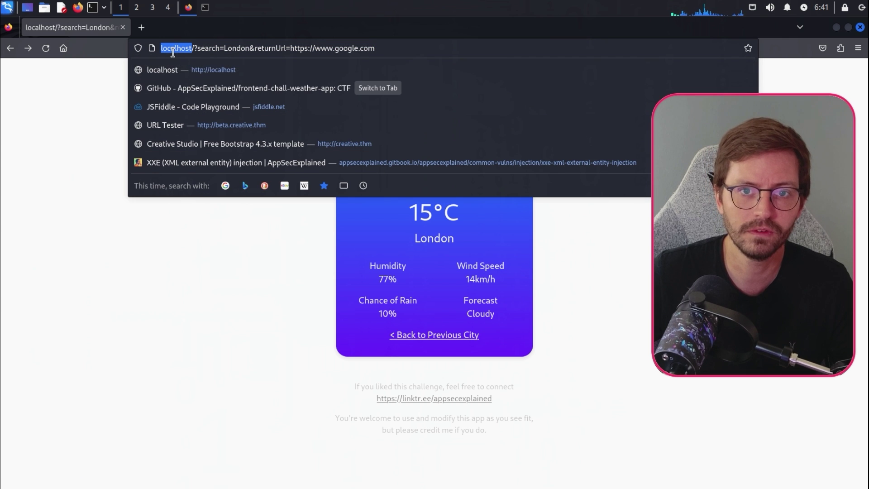
Load returnUrl as <script>alert(1)</script>, then as the "> attribute-breaking variant
key(Escape)
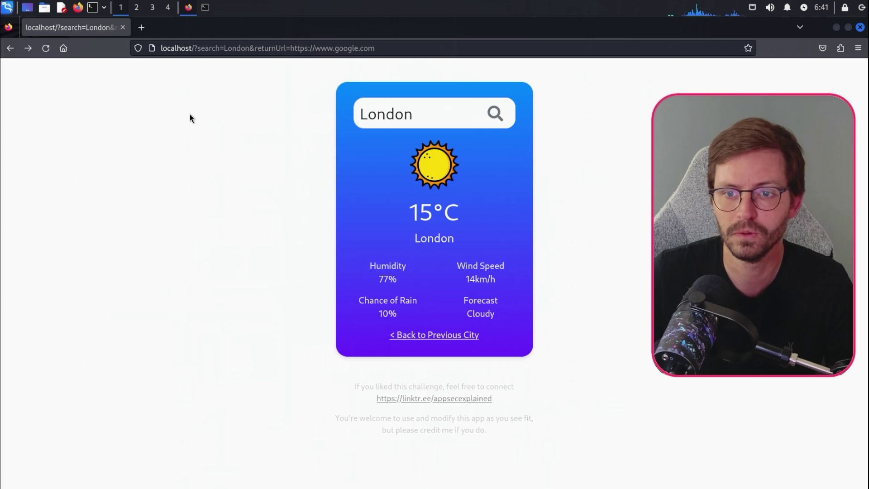
click(292, 48)
drag(291, 48, 425, 45)
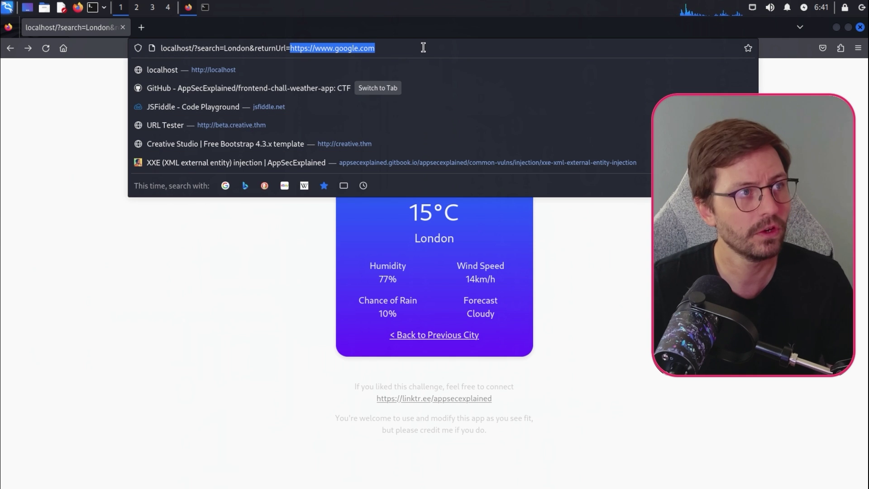
text(<)
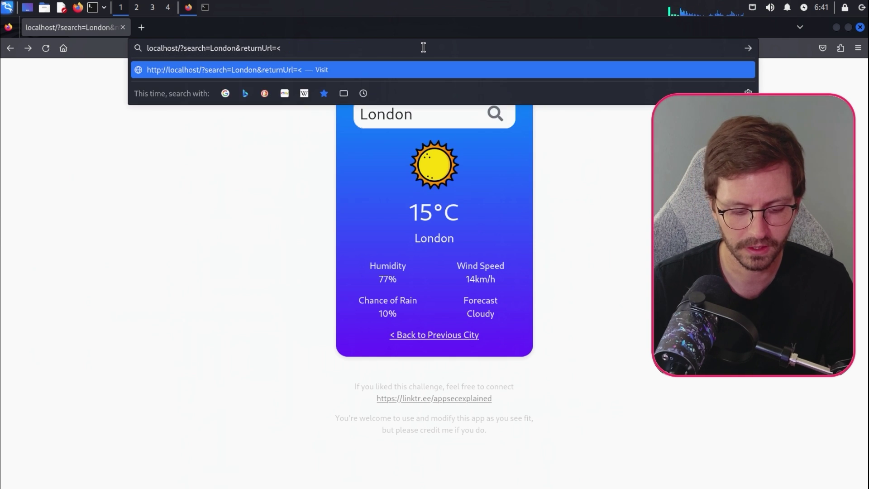
text(script>al)
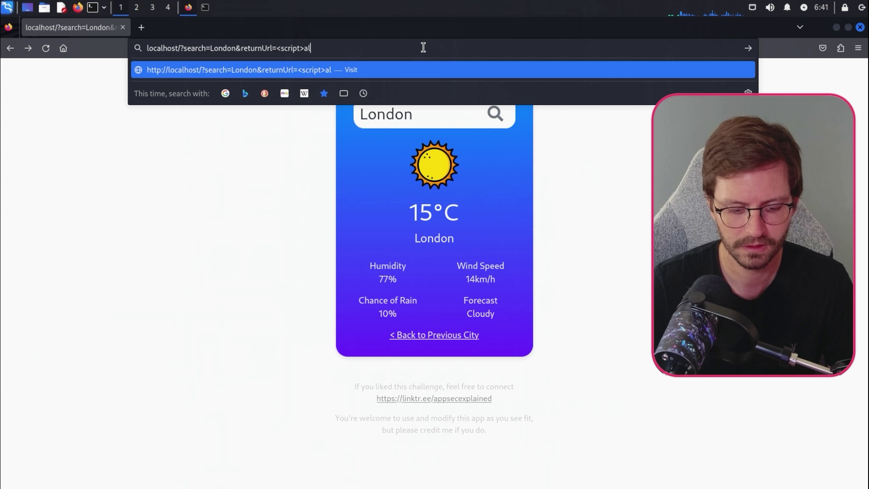
text(ert(1)</script)
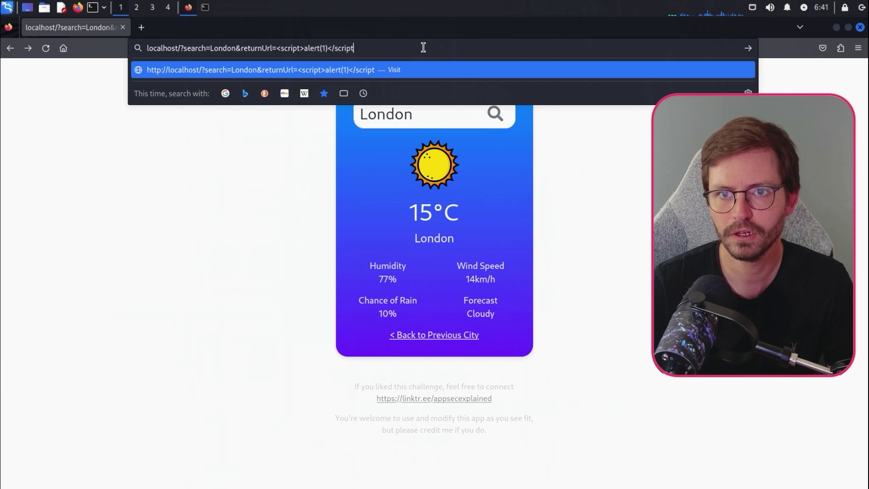
text(>)
key(Return)
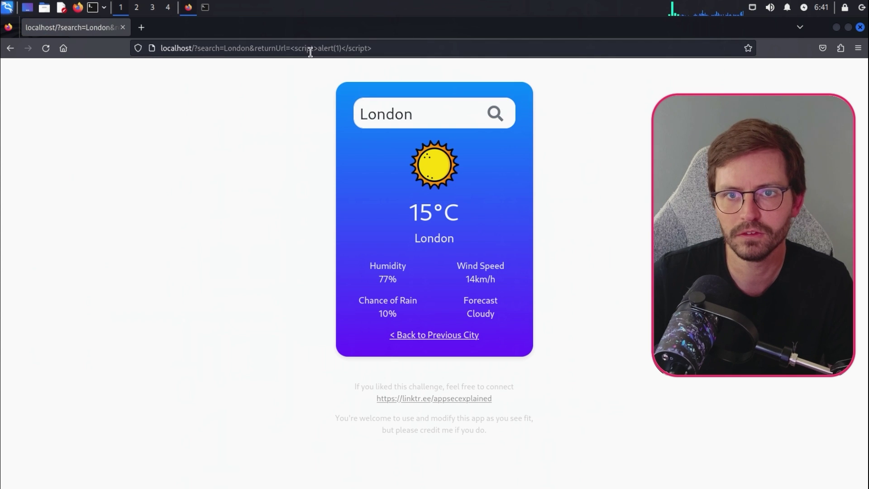
click(310, 48)
click(294, 48)
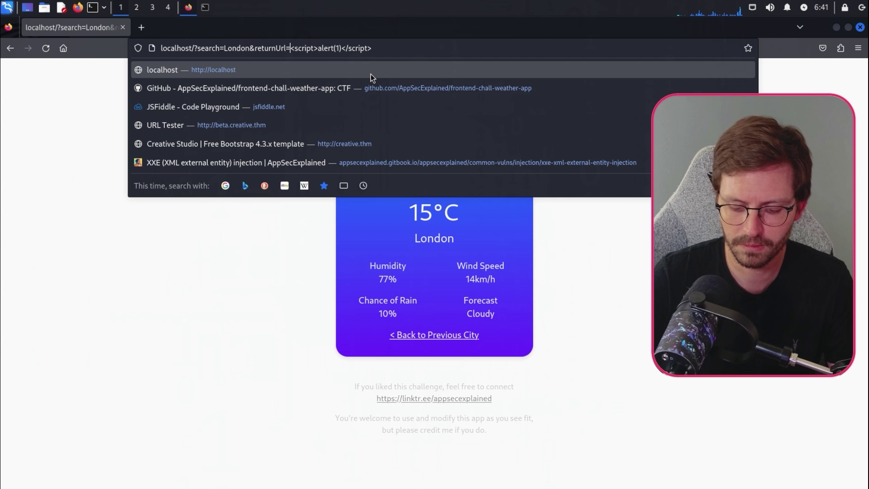
text("?)
key(Return)
click(295, 48)
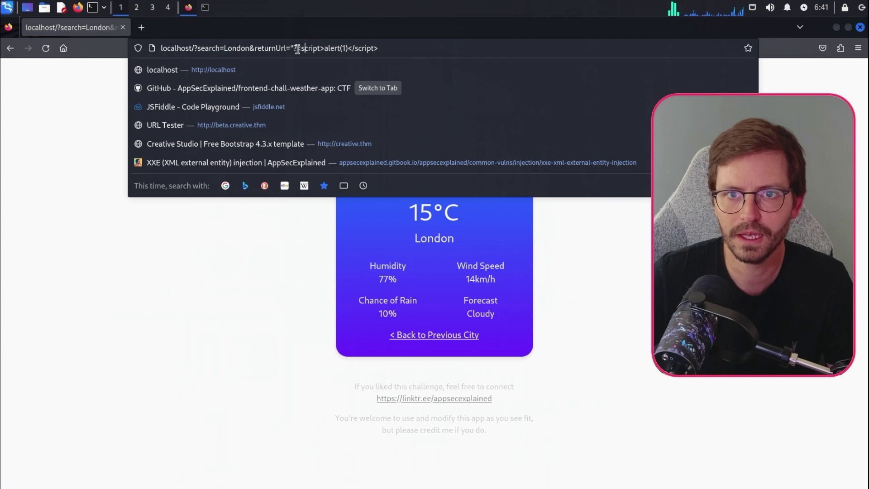
key(BackSpace)
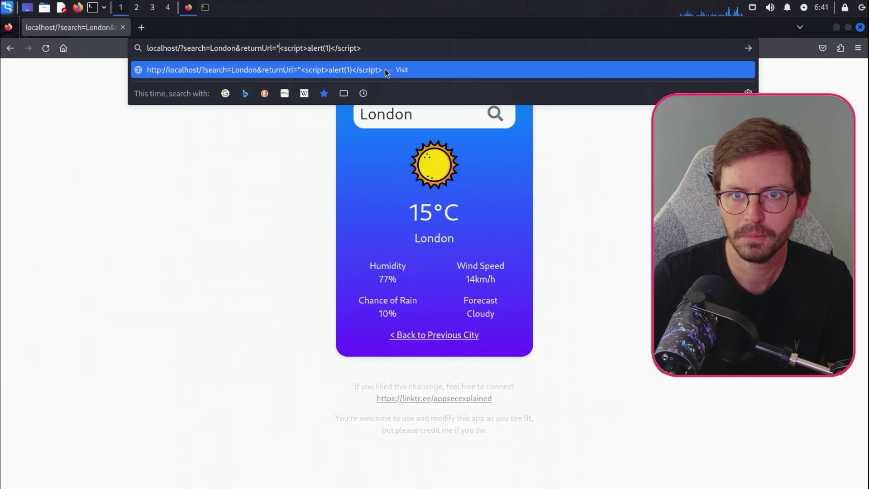
text(>)
key(Return)
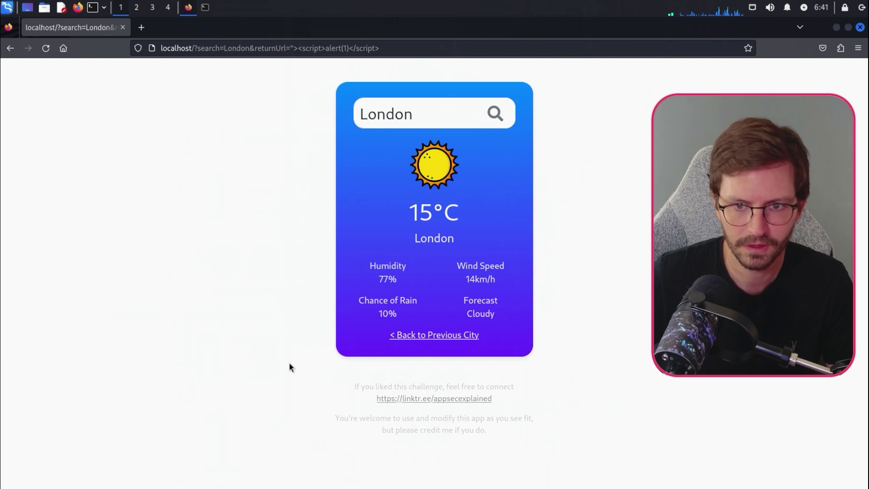
Inspect the back link's markup in DevTools, confirming the payload lands inside its href
key(F12)
click(433, 111)
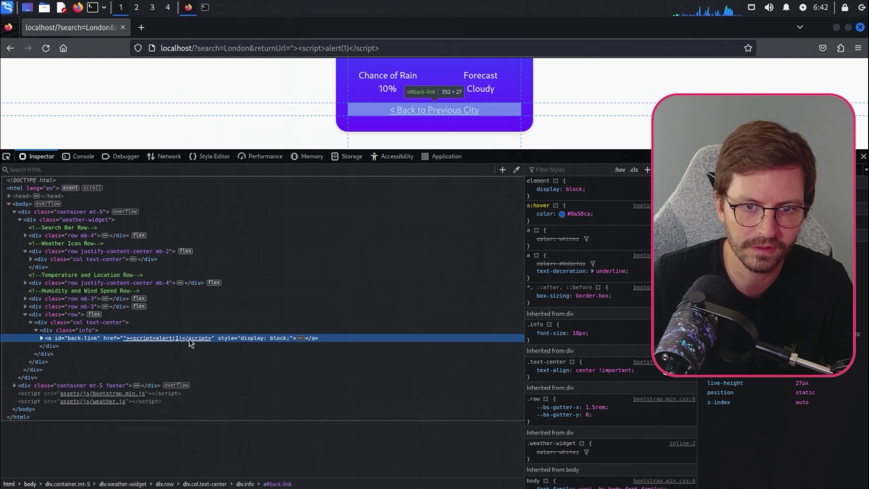
key(F12)
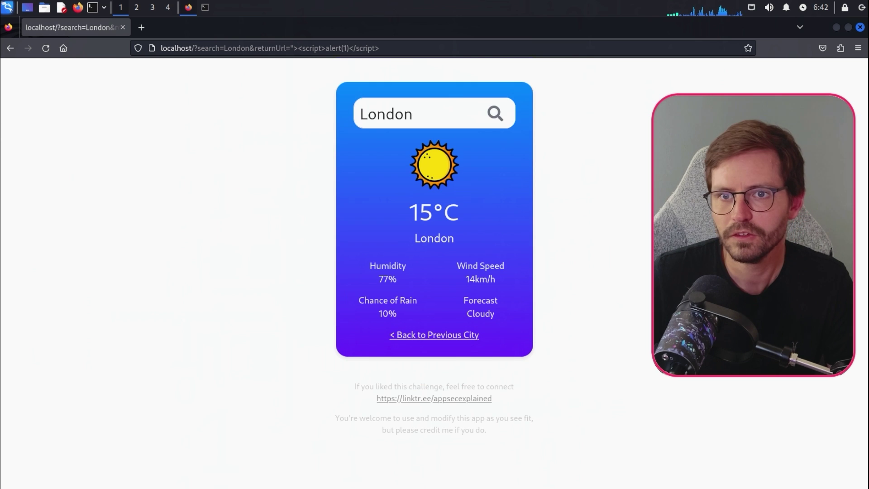
Replace the returnUrl payload with javascript:alert(1) and load the page
click(342, 49)
click(303, 48)
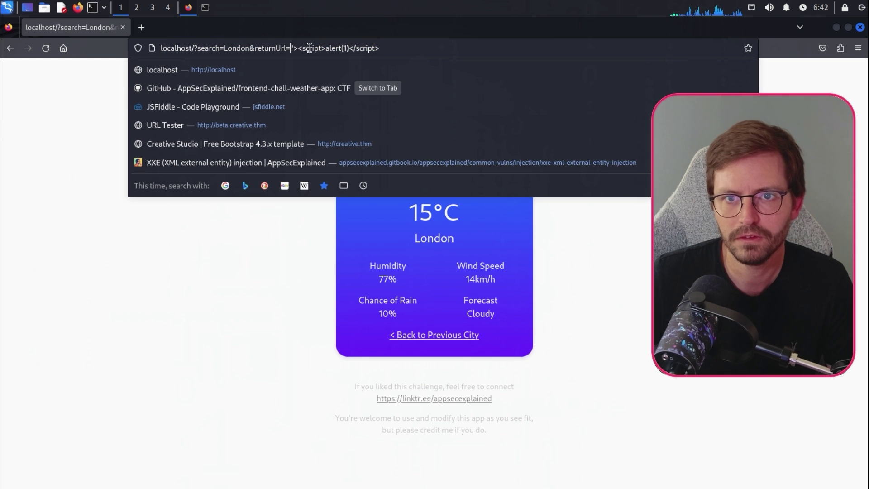
drag(293, 48, 405, 61)
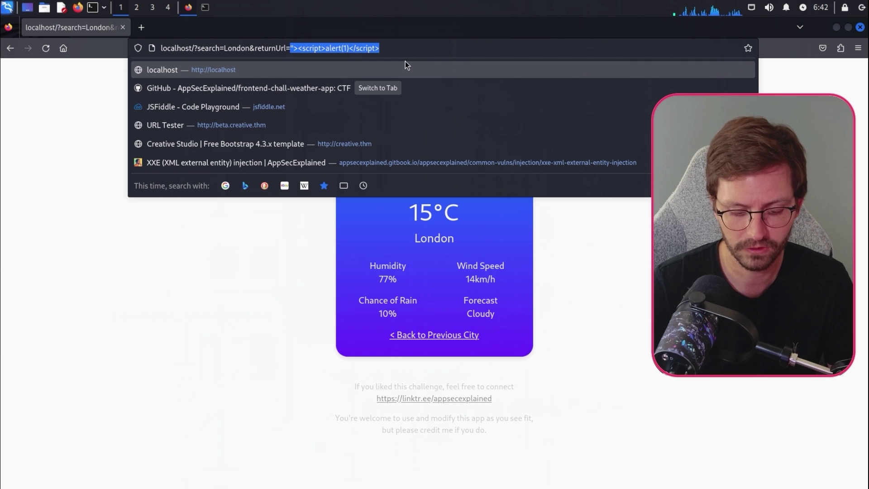
text(javascript:)
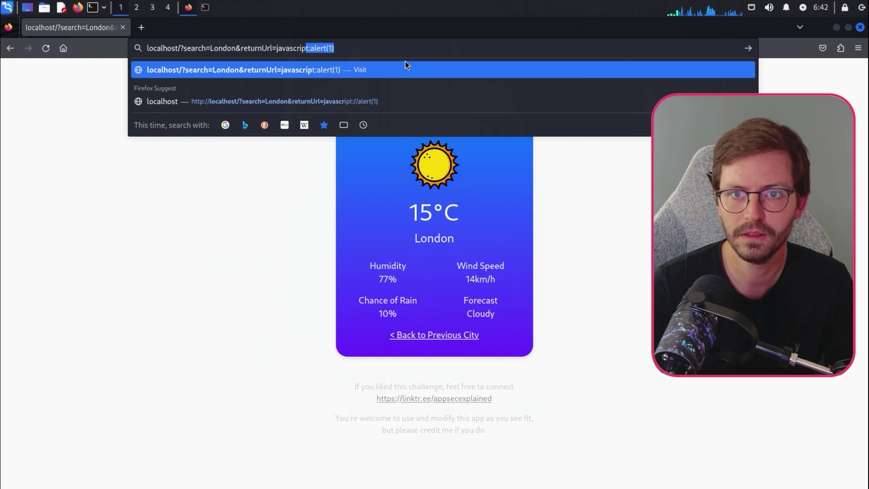
text(alert(1))
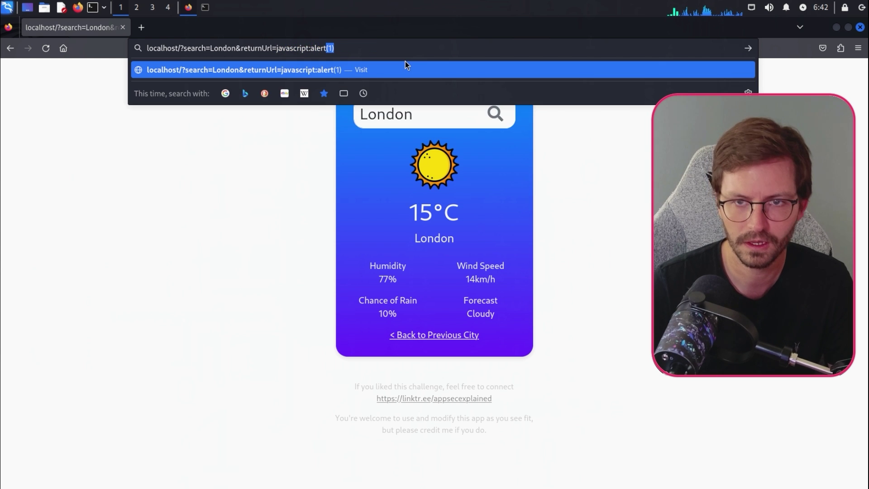
drag(333, 48, 276, 48)
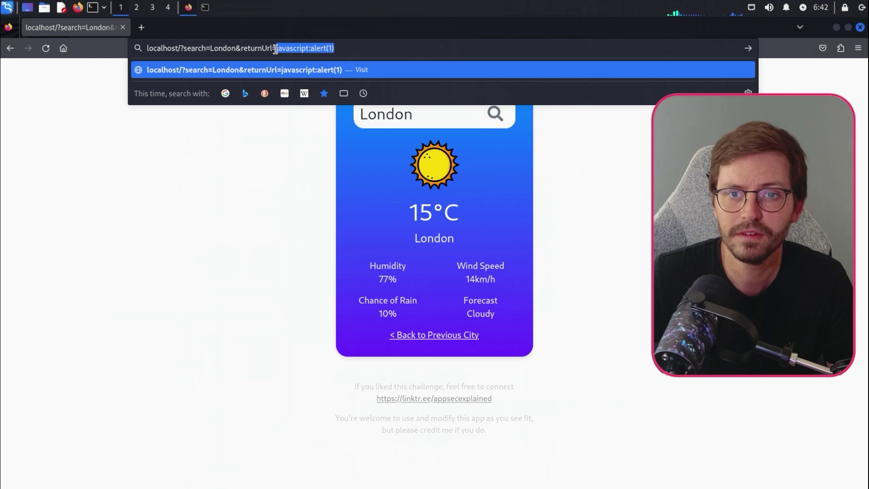
click(347, 48)
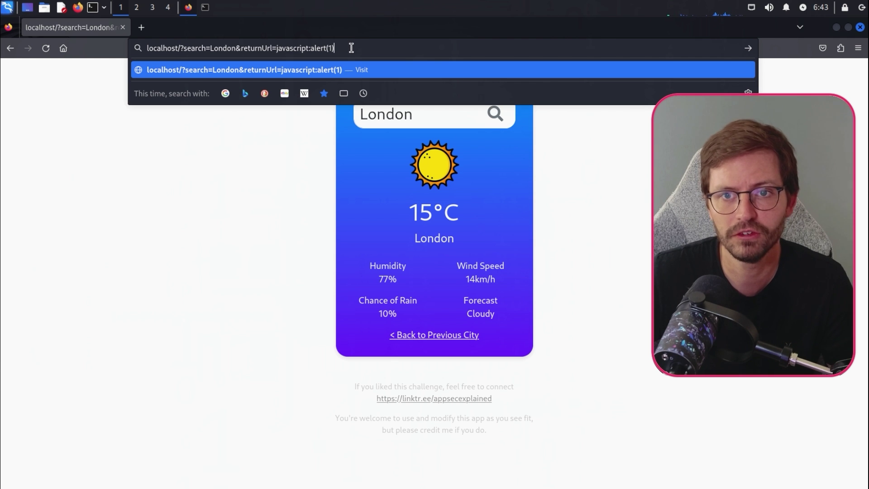
key(Return)
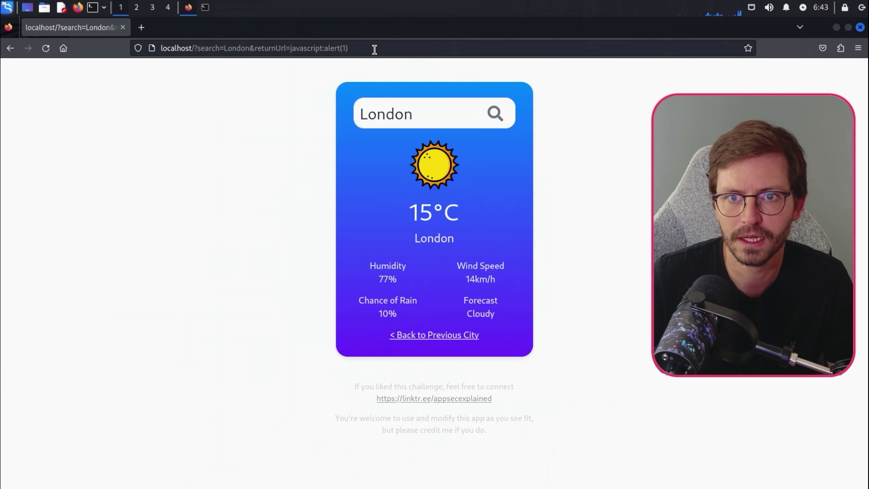
Follow the '< Back to Previous City' link to trigger the alert showing 1
click(373, 49)
click(418, 115)
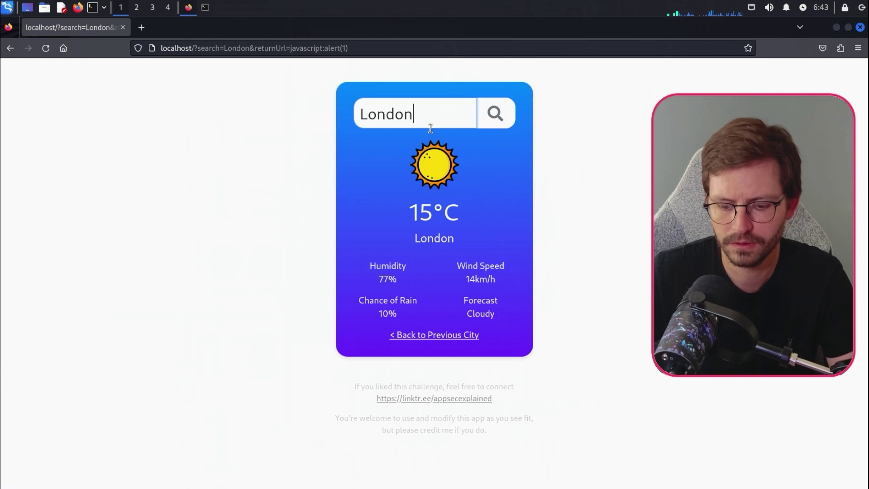
click(496, 113)
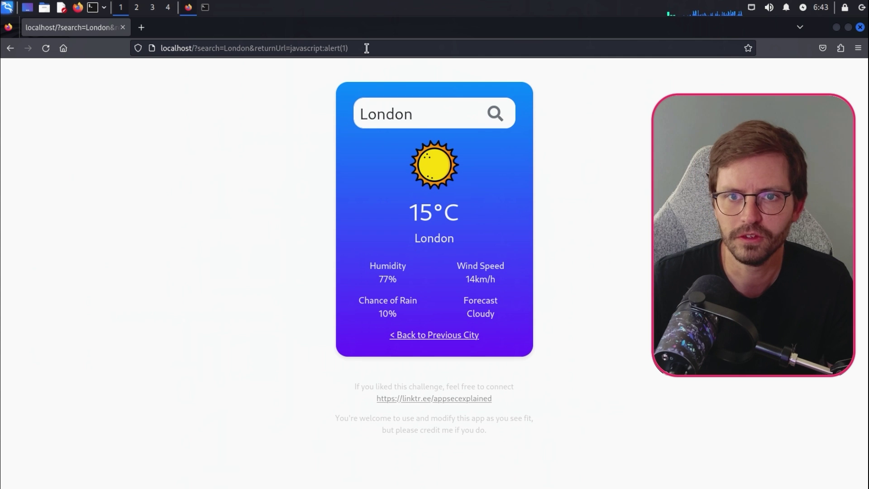
click(447, 336)
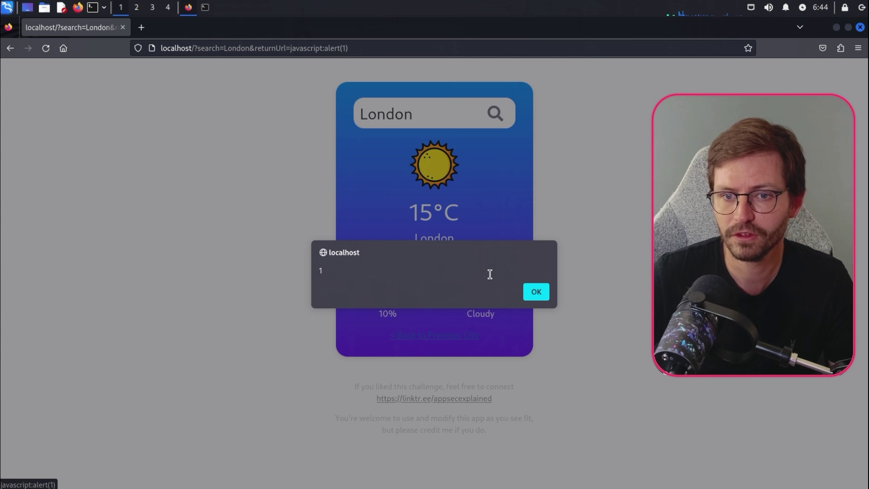
Dismiss the localhost alert with OK, then select returnUrl in the page address
click(536, 293)
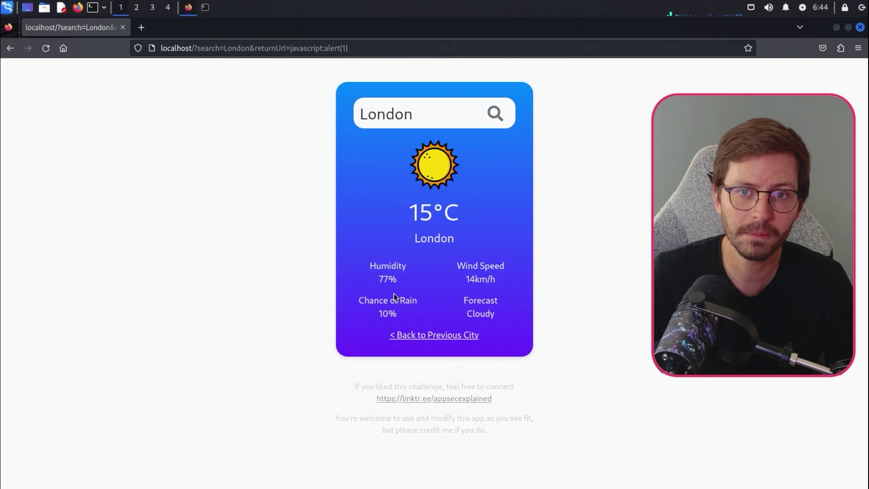
click(305, 48)
click(239, 307)
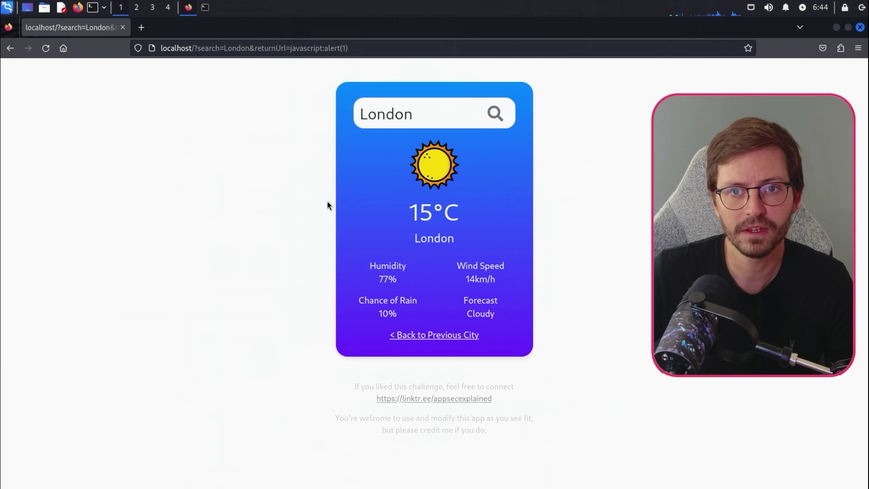
click(428, 111)
click(351, 192)
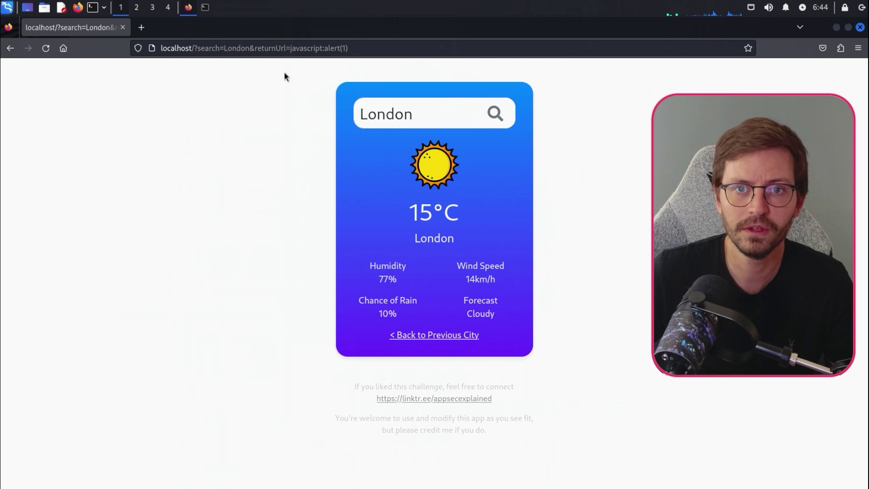
double_click(271, 48)
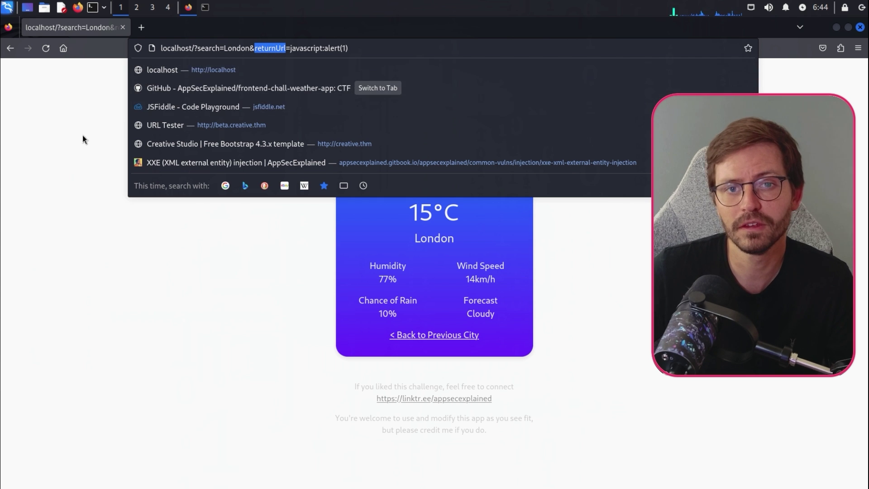
click(236, 387)
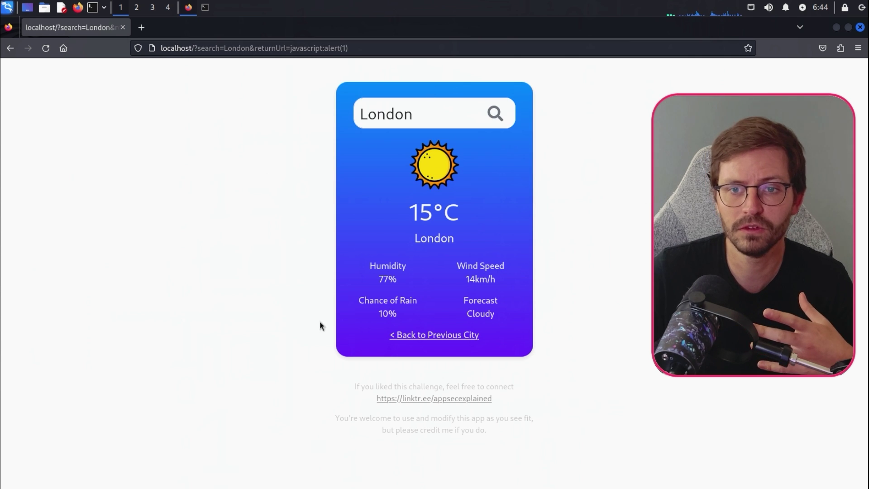